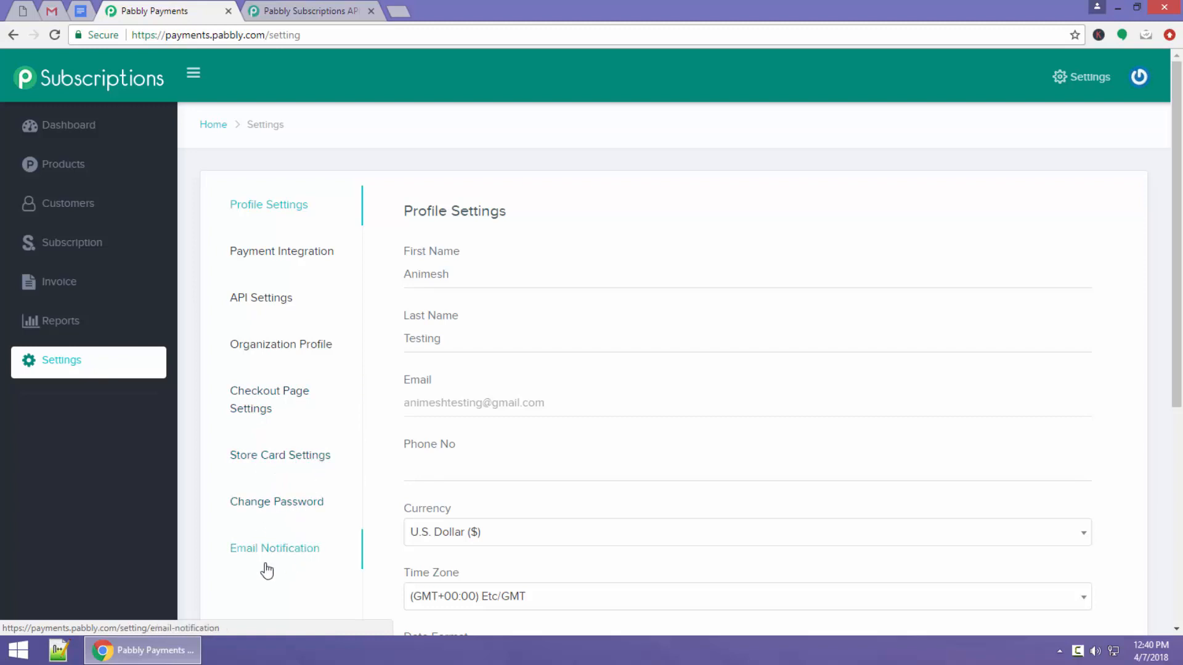
Step: Open the profile settings and review the name, email and phone number fields
scroll(265, 564, "down", 1)
scroll(269, 555, "up", 1)
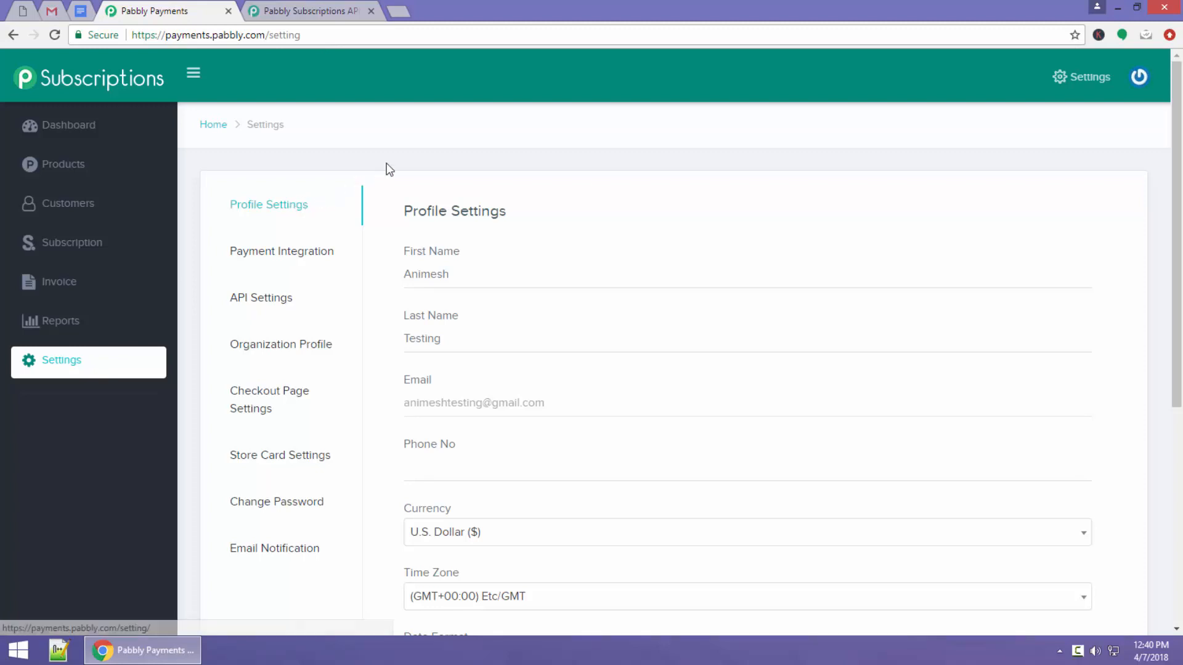
left_click(255, 217)
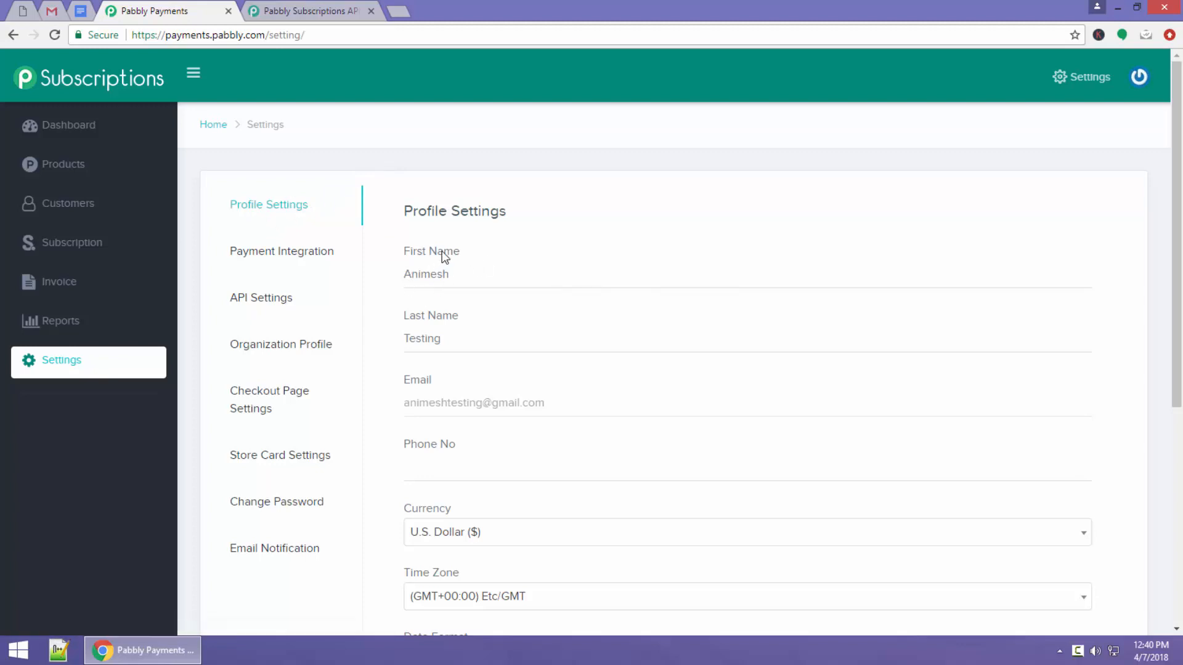
scroll(465, 316, "down", 1)
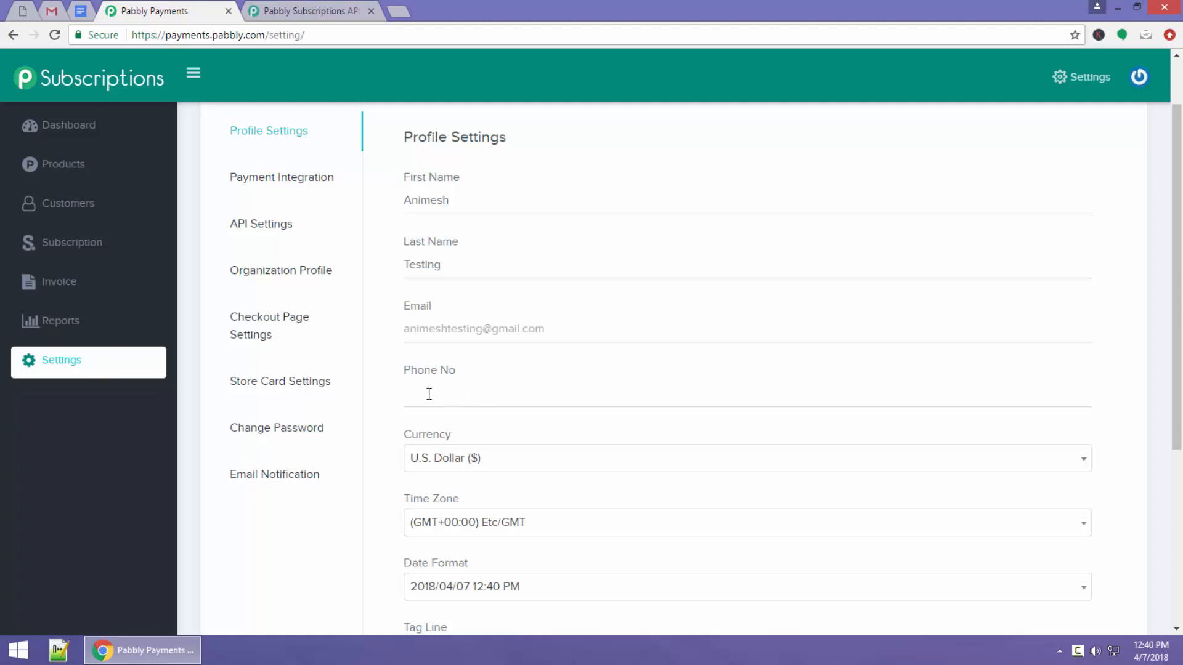
scroll(429, 394, "down", 1)
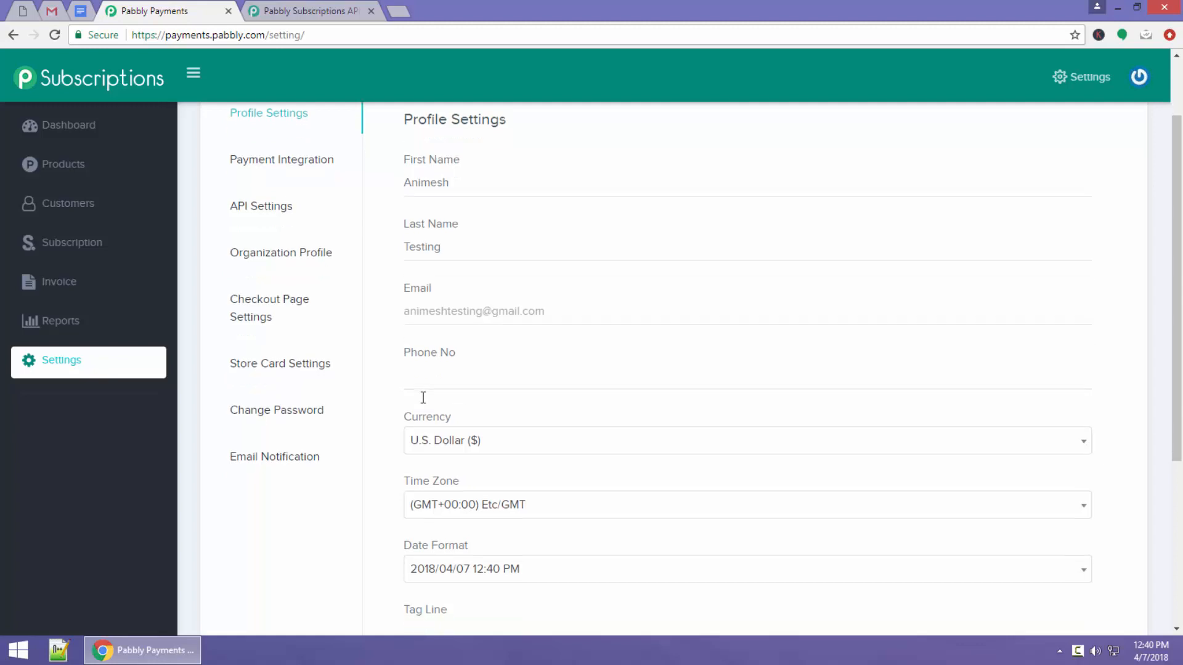
Step: Examine the list of currencies available for the profile without changing the selection
left_click(442, 388)
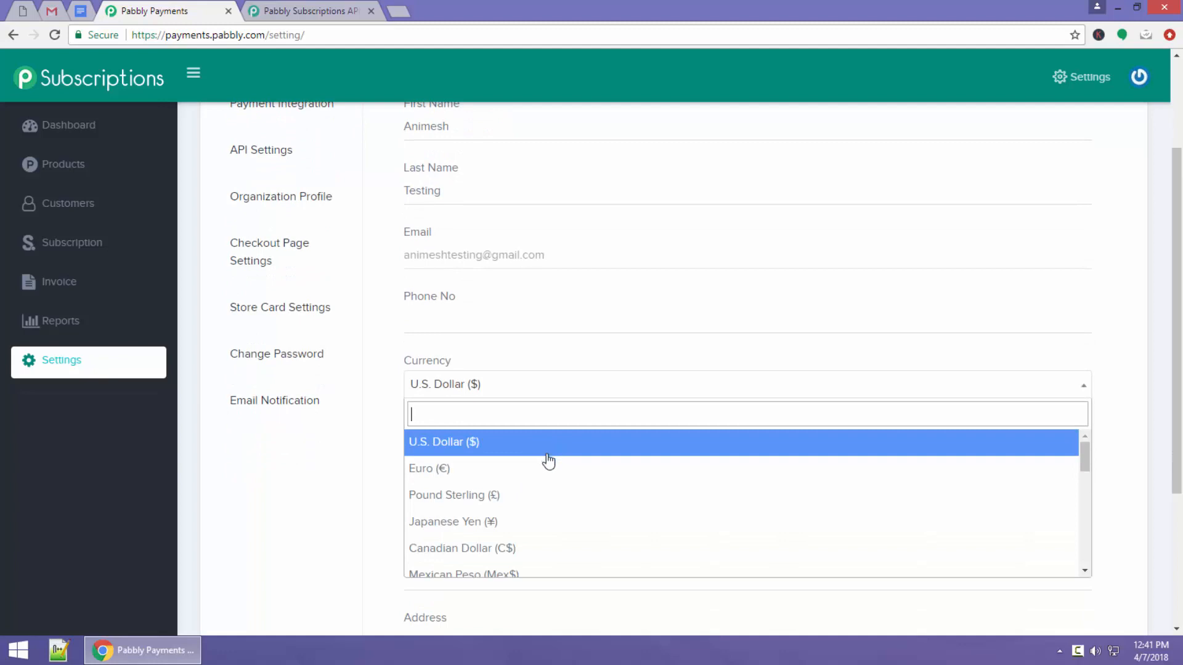
scroll(543, 477, "down", 5)
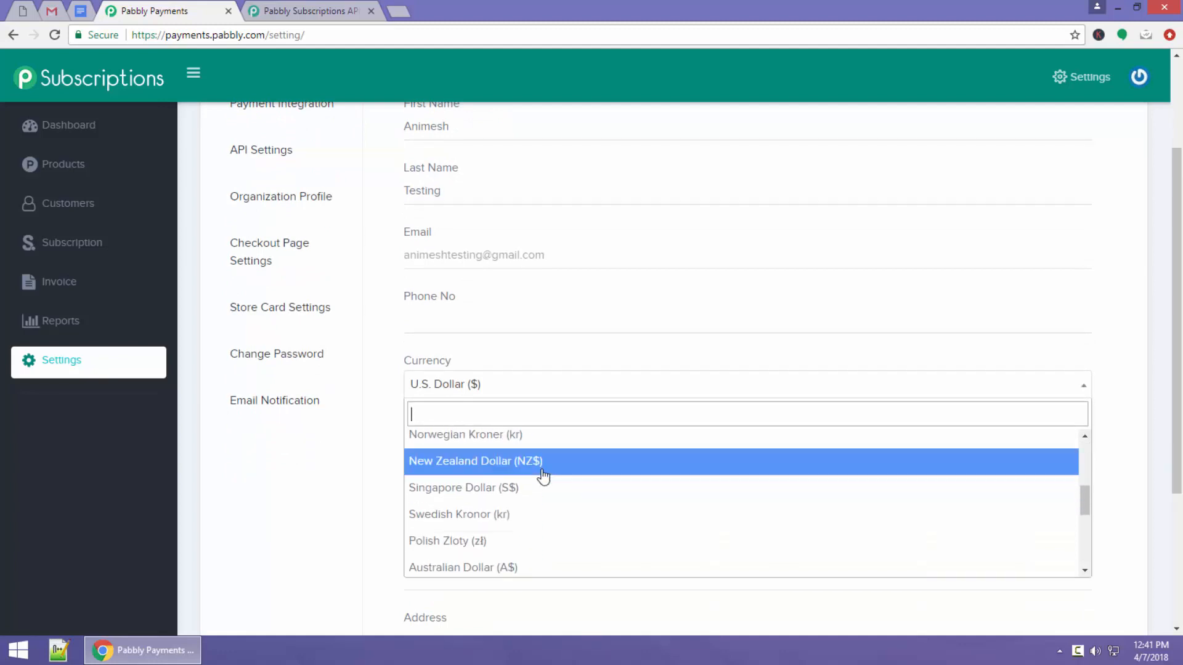
scroll(544, 478, "up", 5)
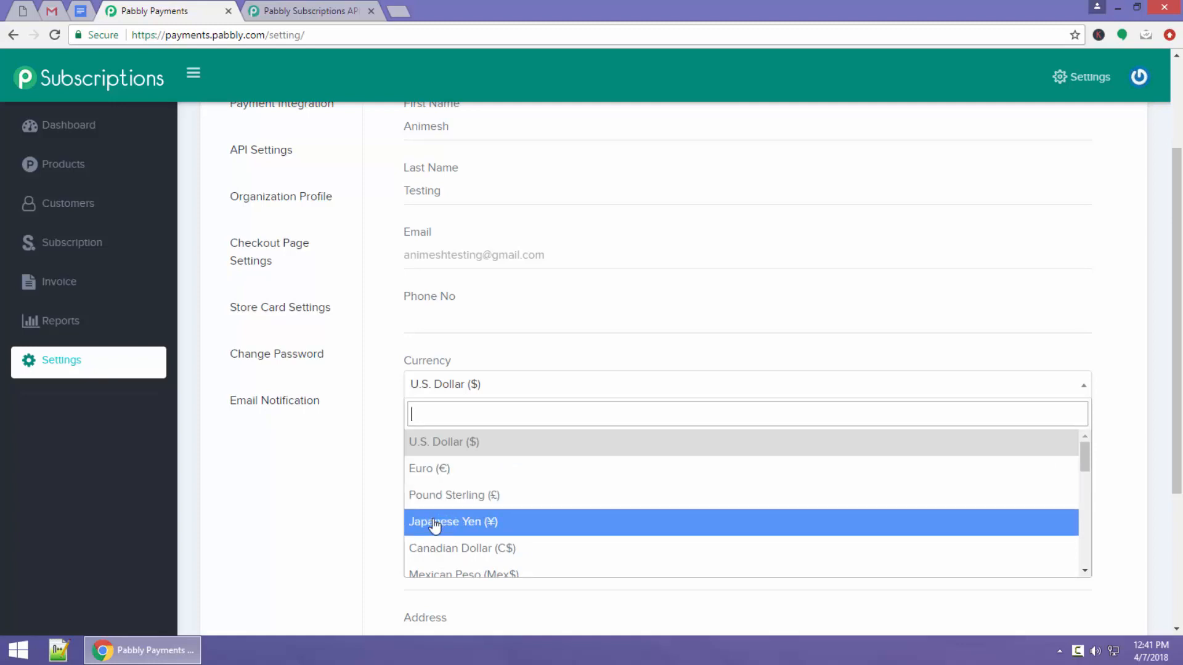
scroll(434, 553, "down", 1)
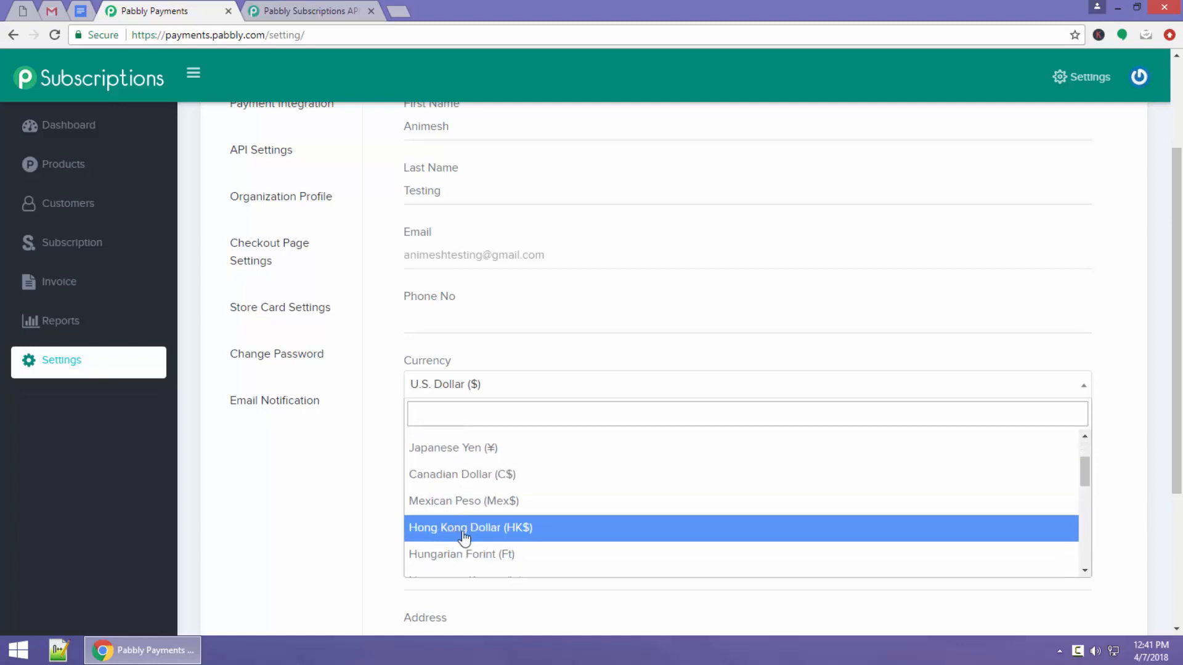
scroll(465, 550, "down", 4)
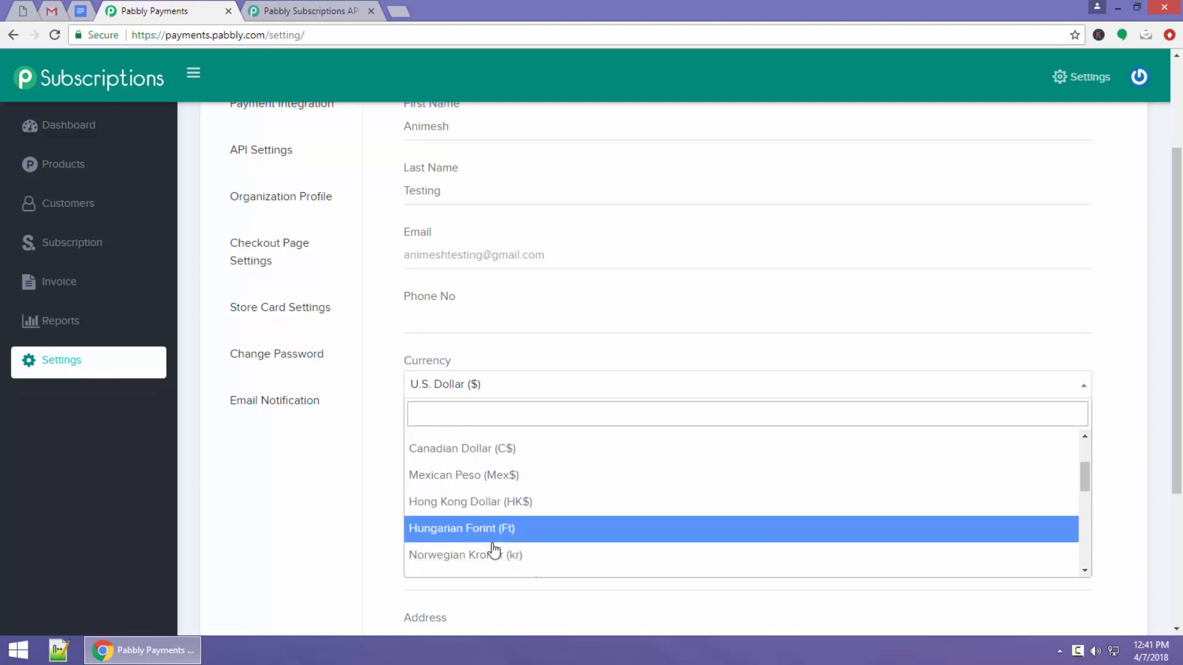
scroll(542, 545, "down", 3)
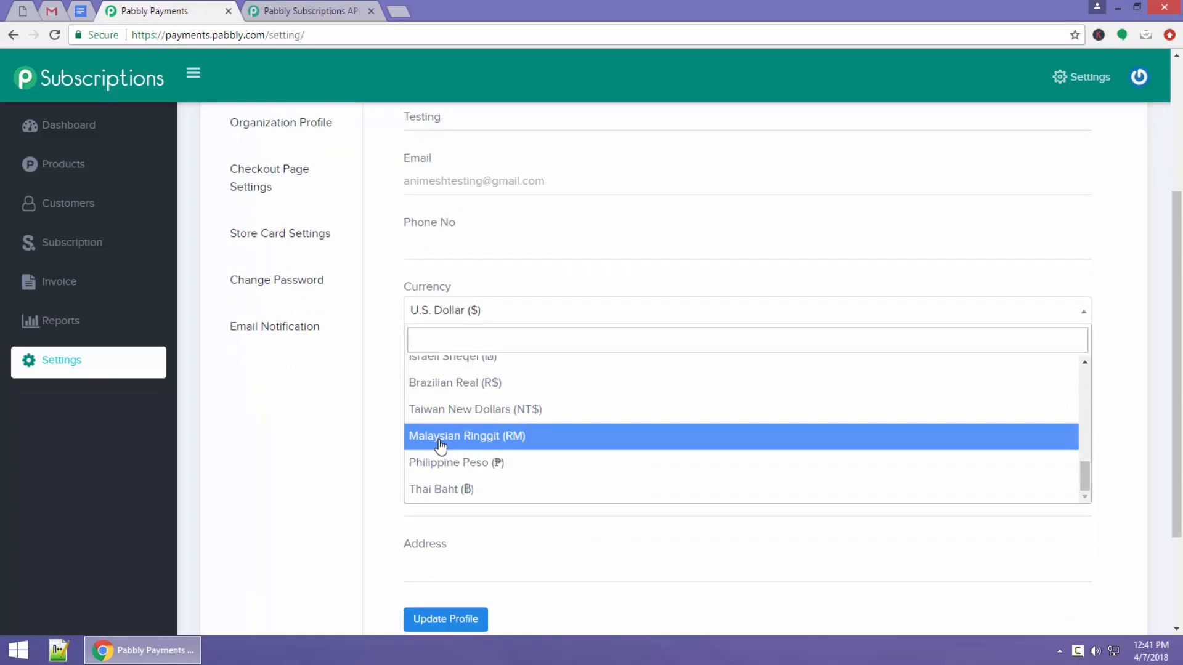
left_click(381, 350)
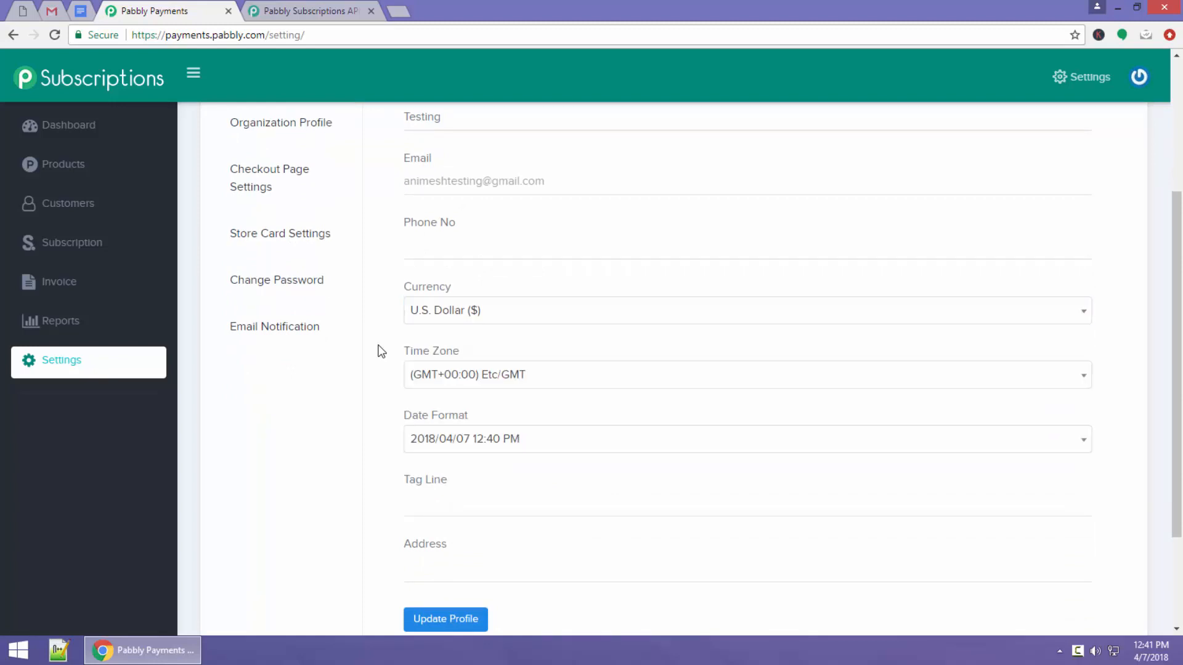
Step: Examine the time zone and date format options in the profile settings, leaving both selections as they are
left_click(449, 385)
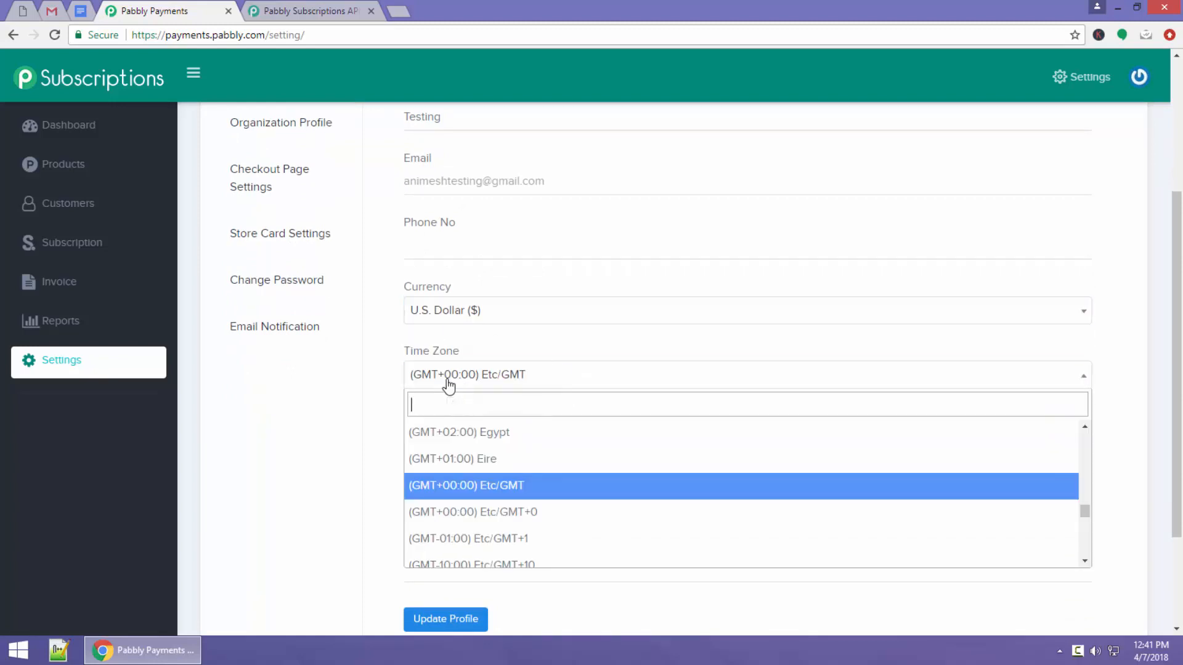
left_click(390, 490)
left_click(466, 446)
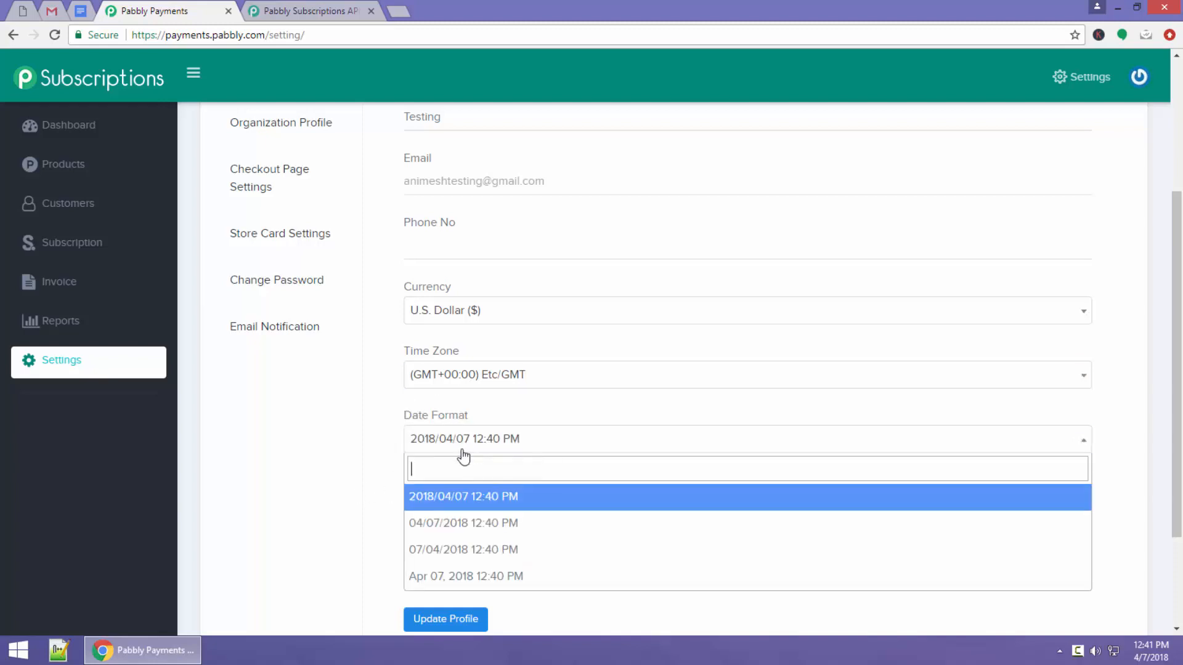
left_click(343, 511)
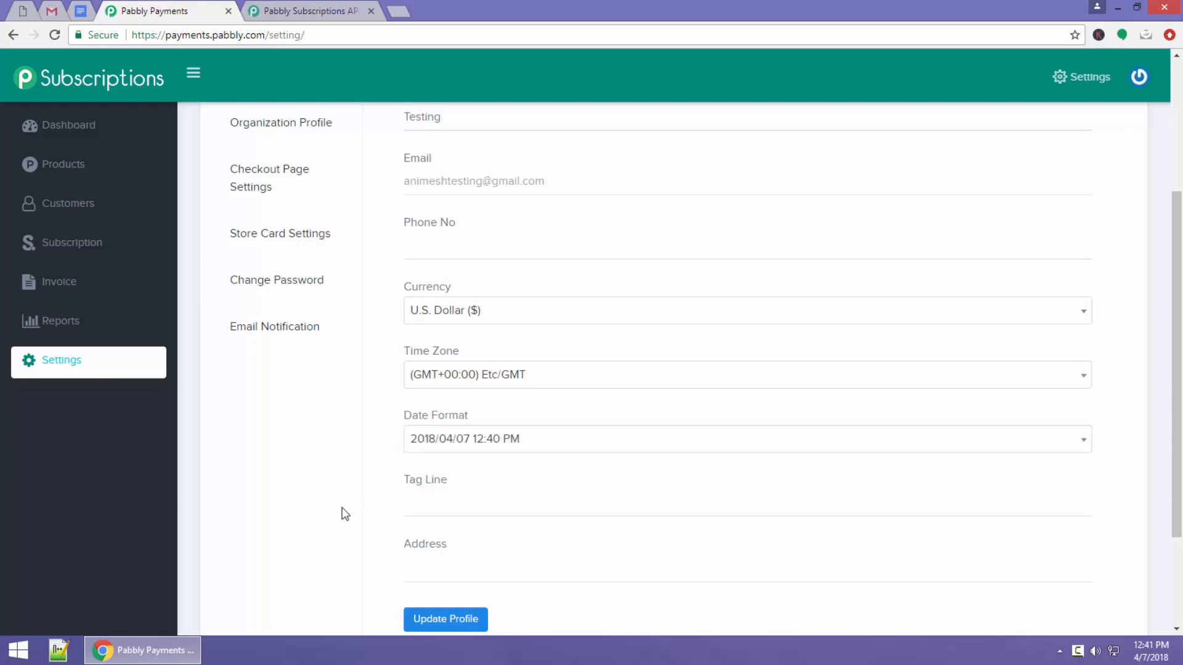
Step: Review the Tag Line and Address fields at the end of the profile form
left_click(455, 494)
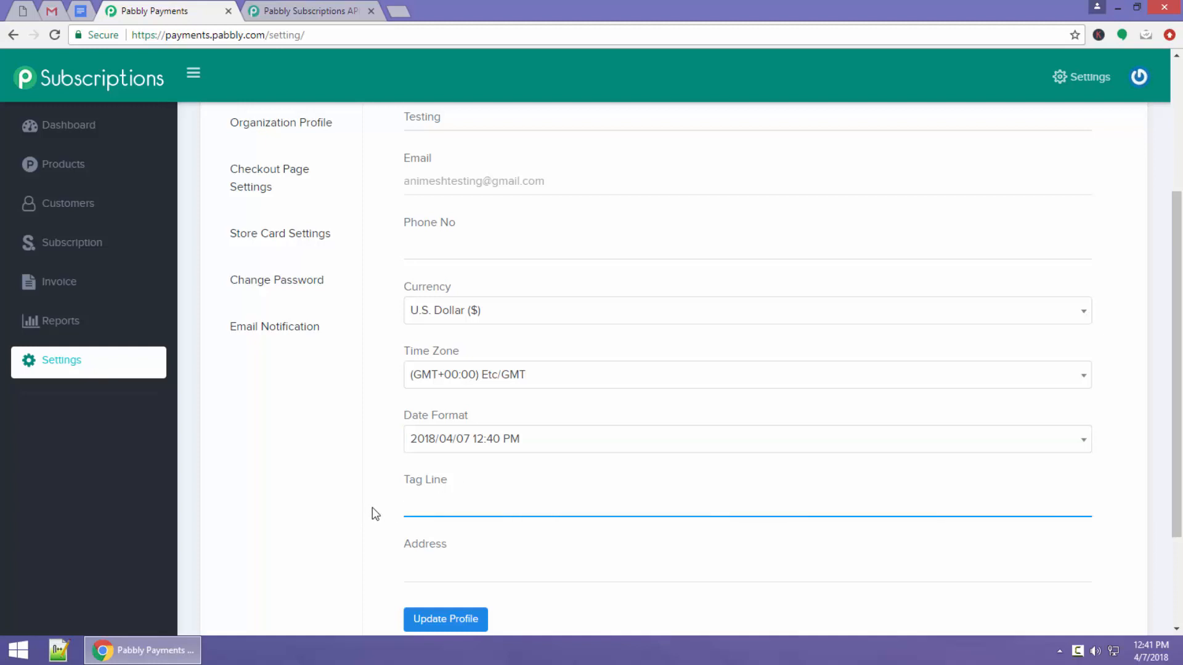
scroll(383, 510, "down", 1)
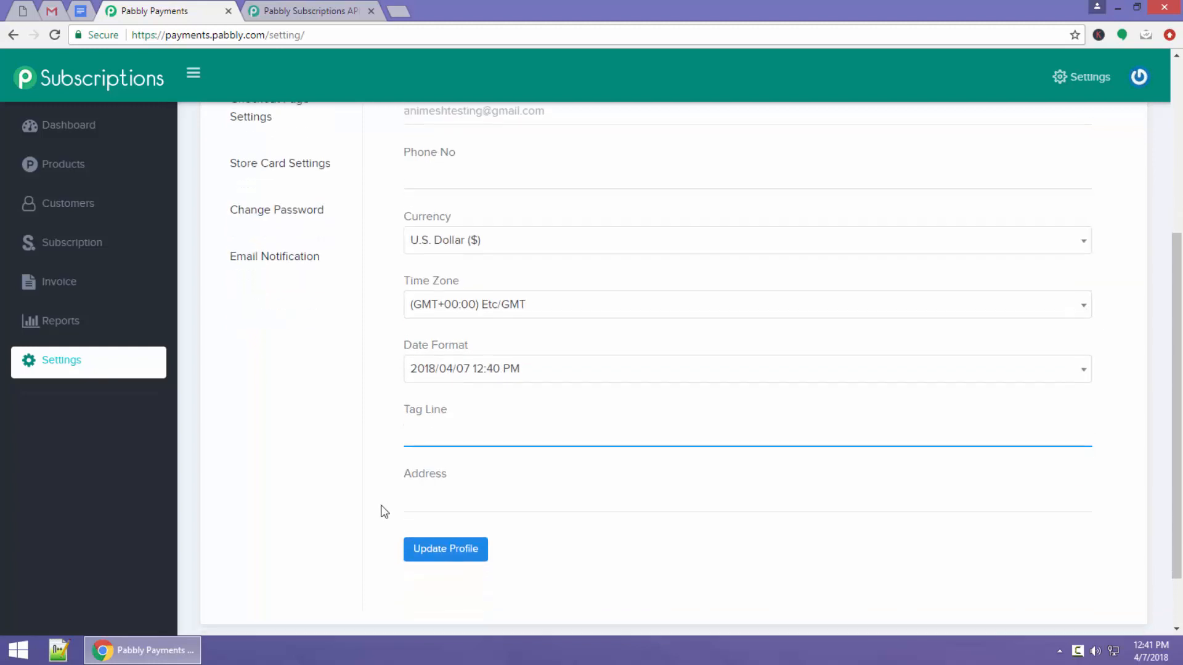
left_click(428, 493)
scroll(431, 491, "down", 1)
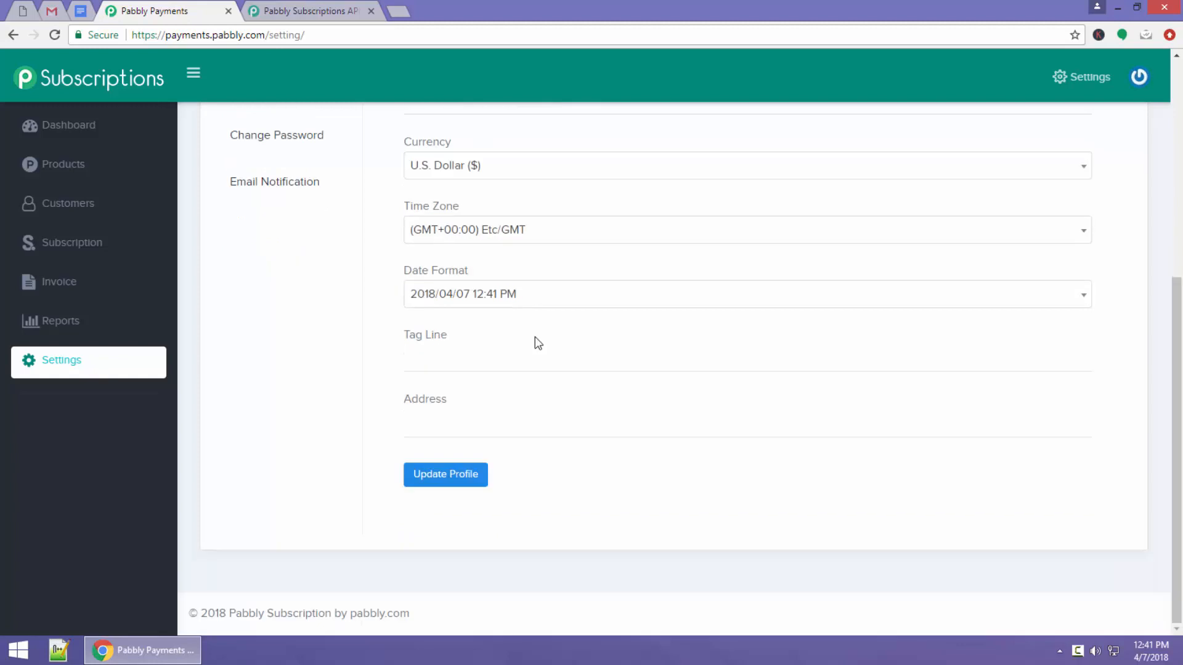
scroll(535, 337, "up", 5)
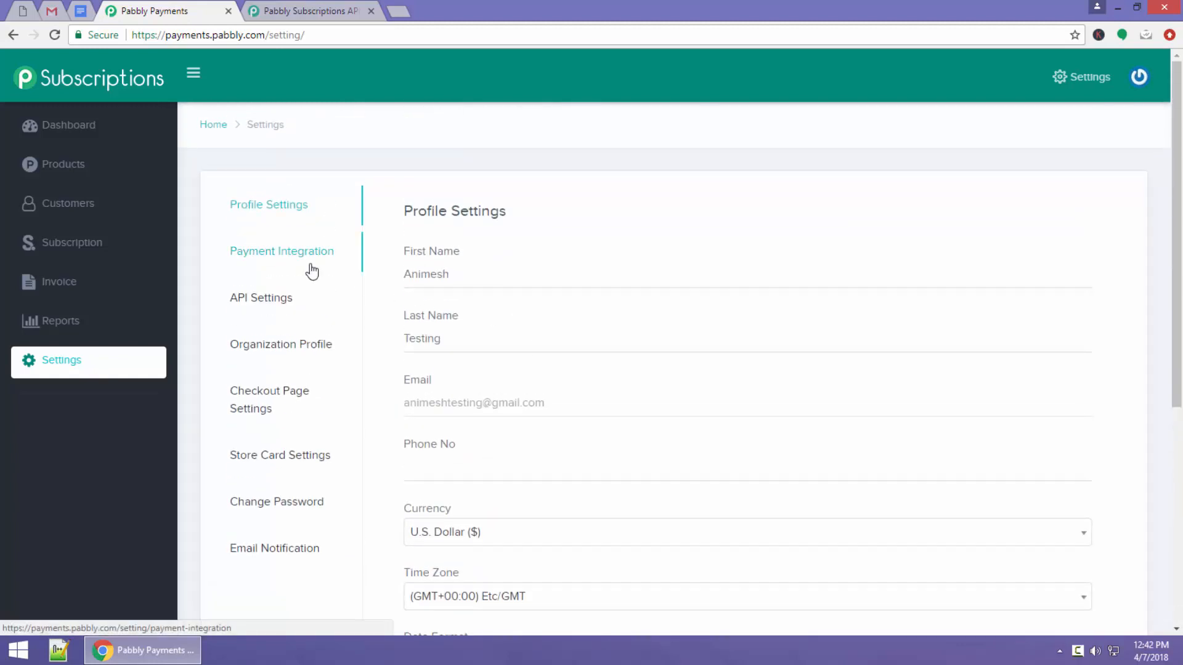
Step: Bring up the Stripe gateway form in the payment integration settings and go to its secret key field
left_click(313, 271)
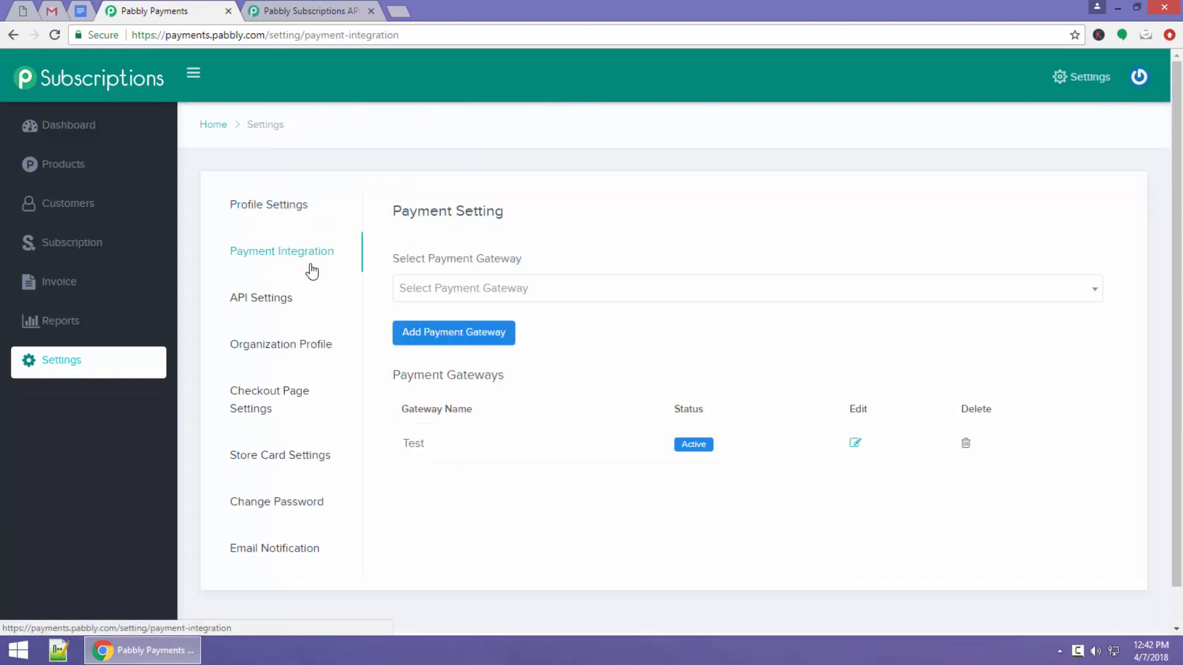
left_click(481, 288)
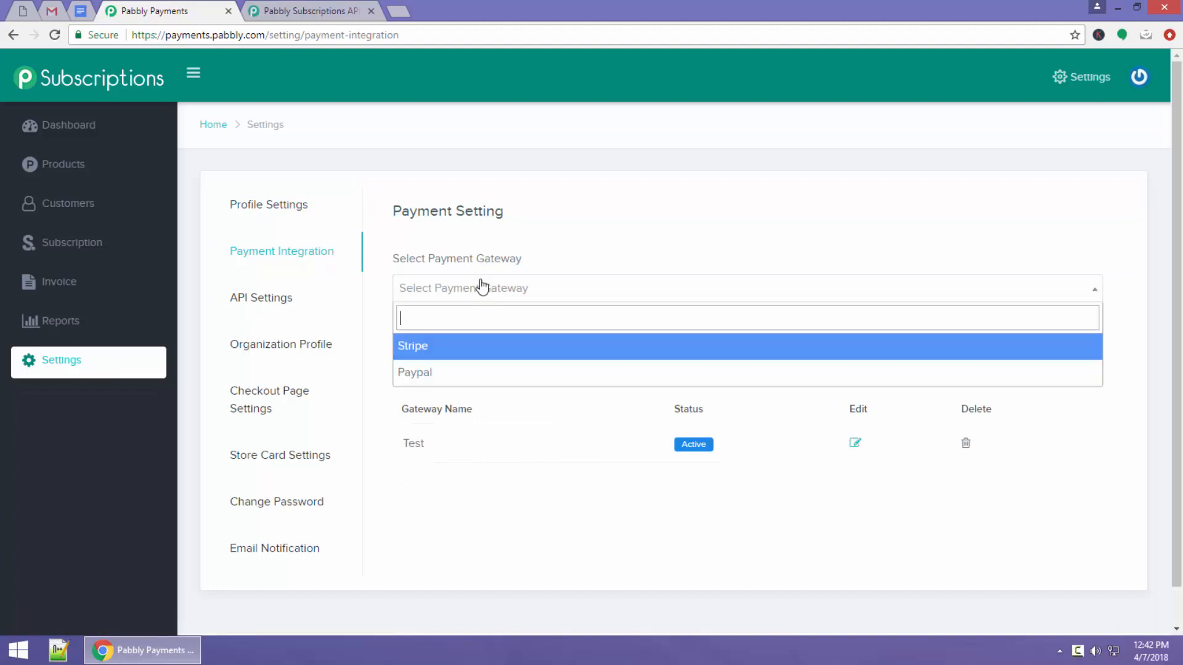
left_click(474, 349)
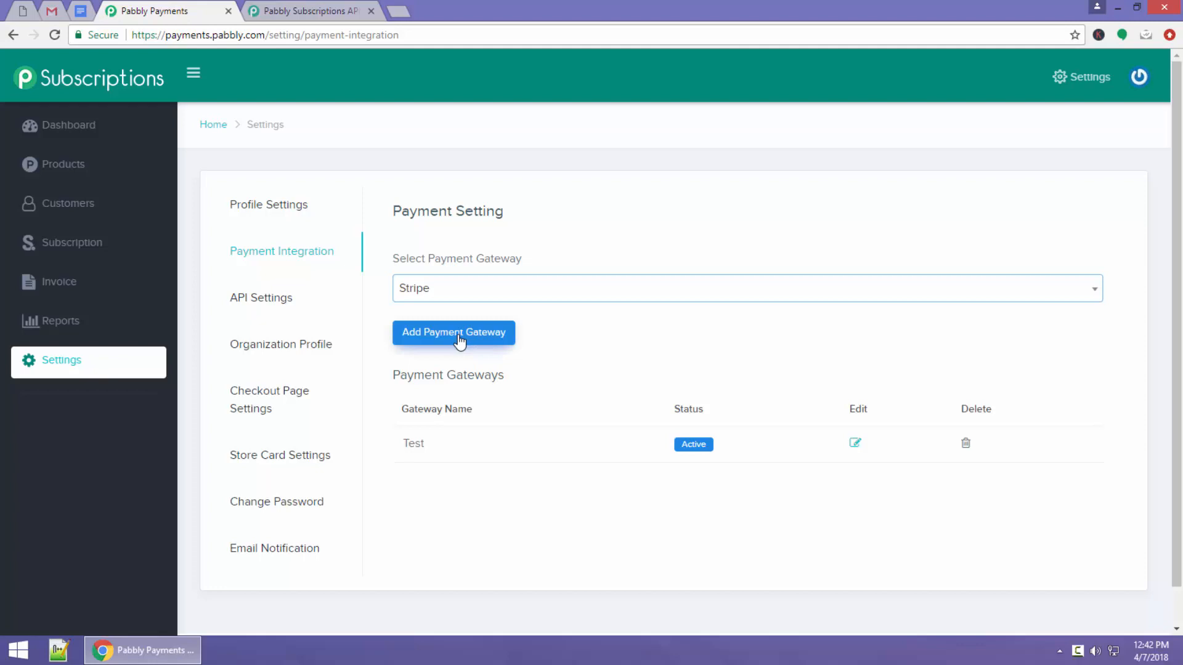
left_click(459, 336)
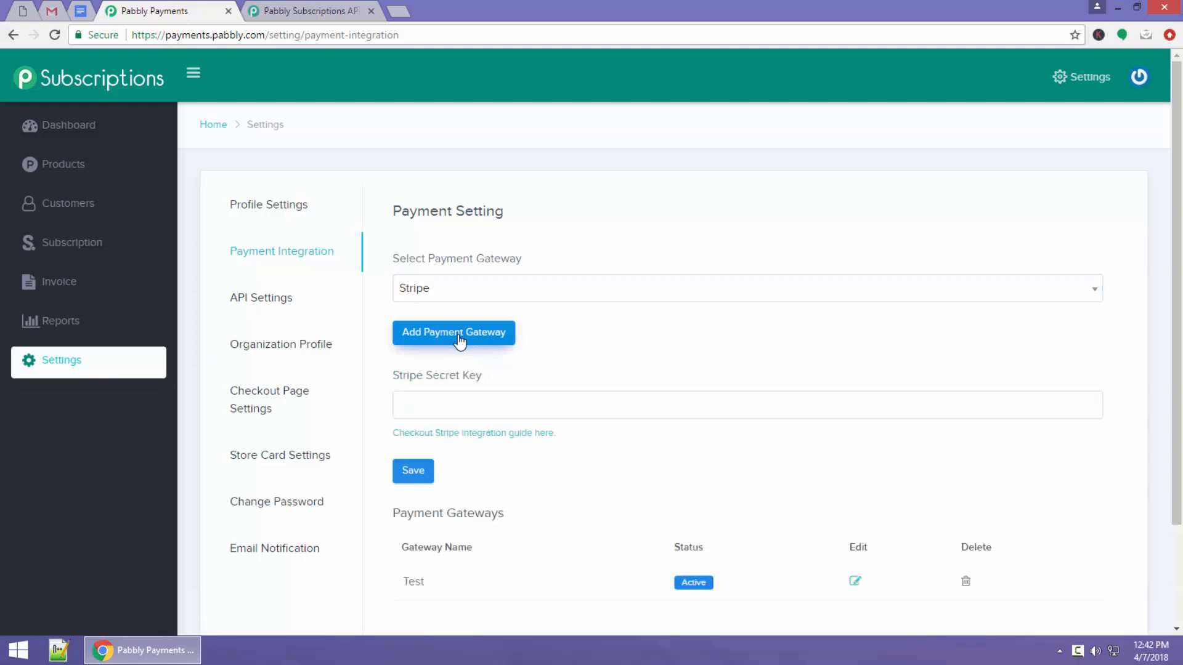
left_click(443, 396)
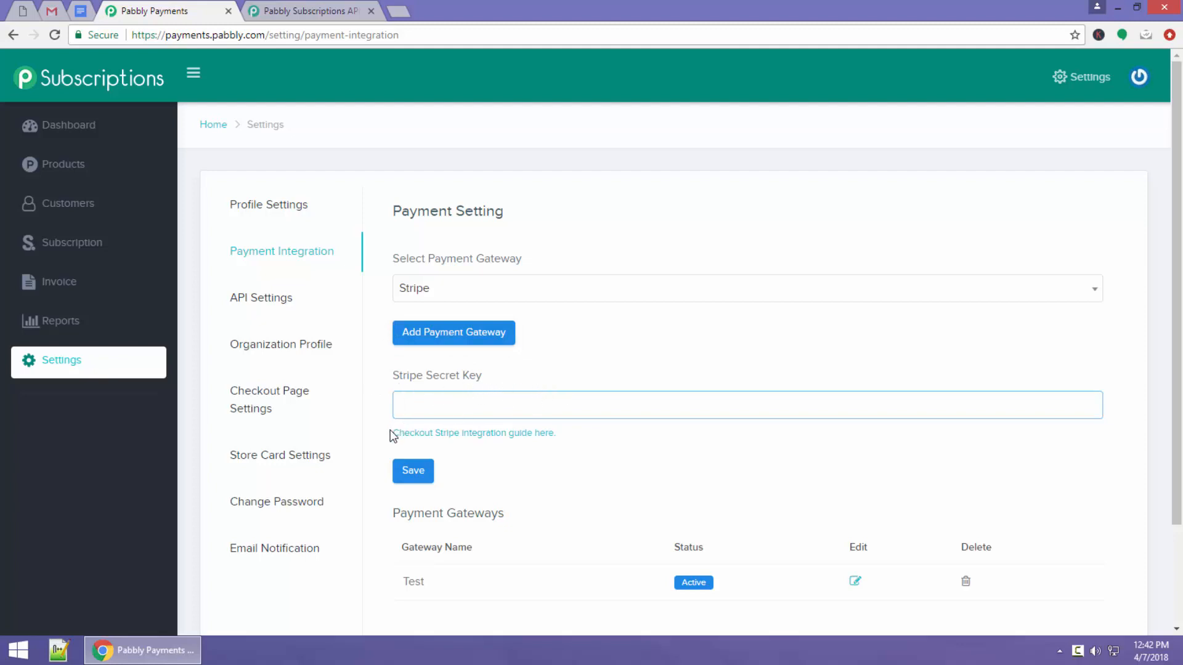
Step: Open the Stripe integration guide and read through the steps for locating the API settings and copying the secret key
left_click(426, 440)
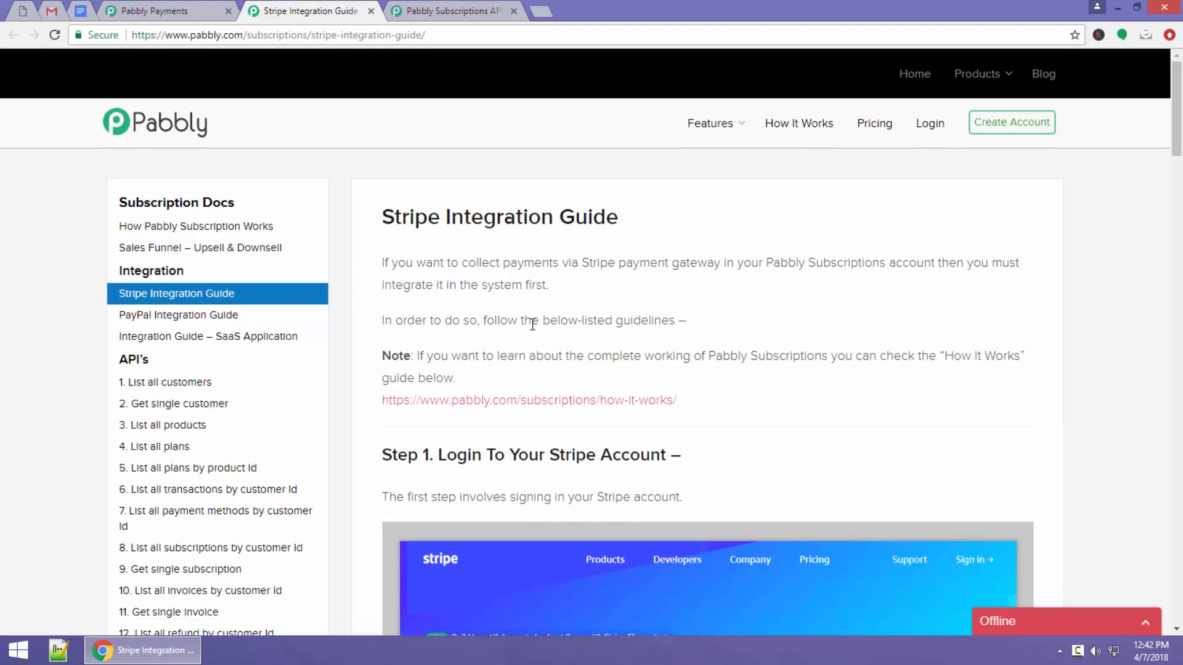
scroll(533, 324, "down", 15)
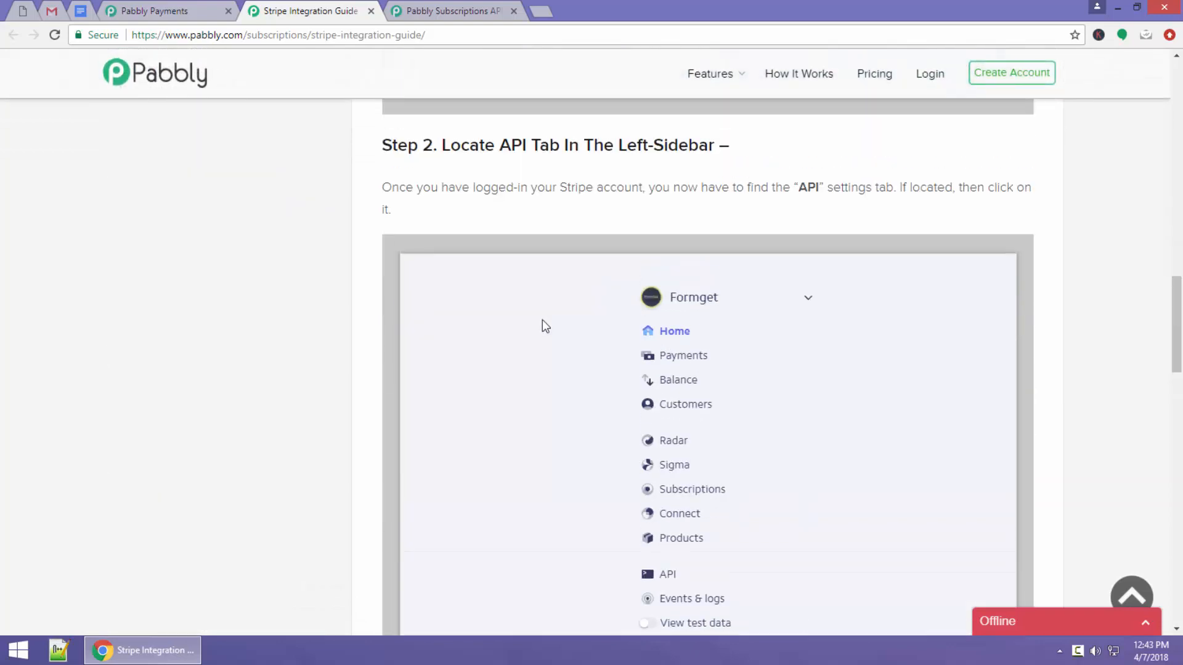
scroll(542, 319, "up", 2)
scroll(542, 320, "down", 9)
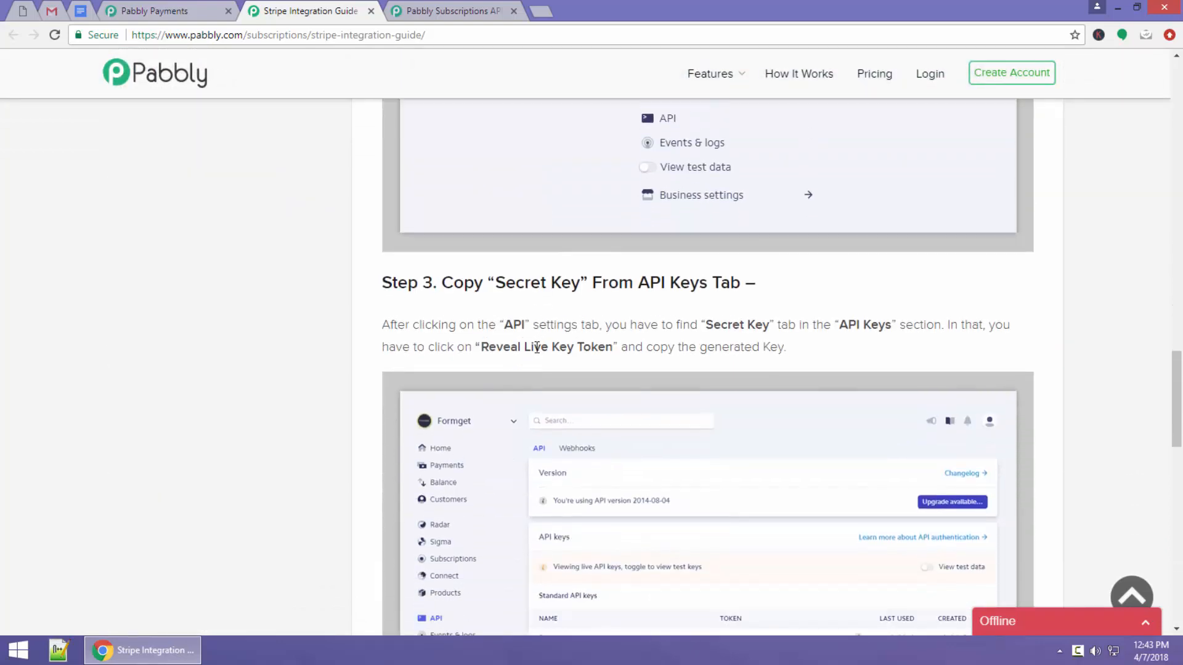
scroll(594, 301, "up", 1)
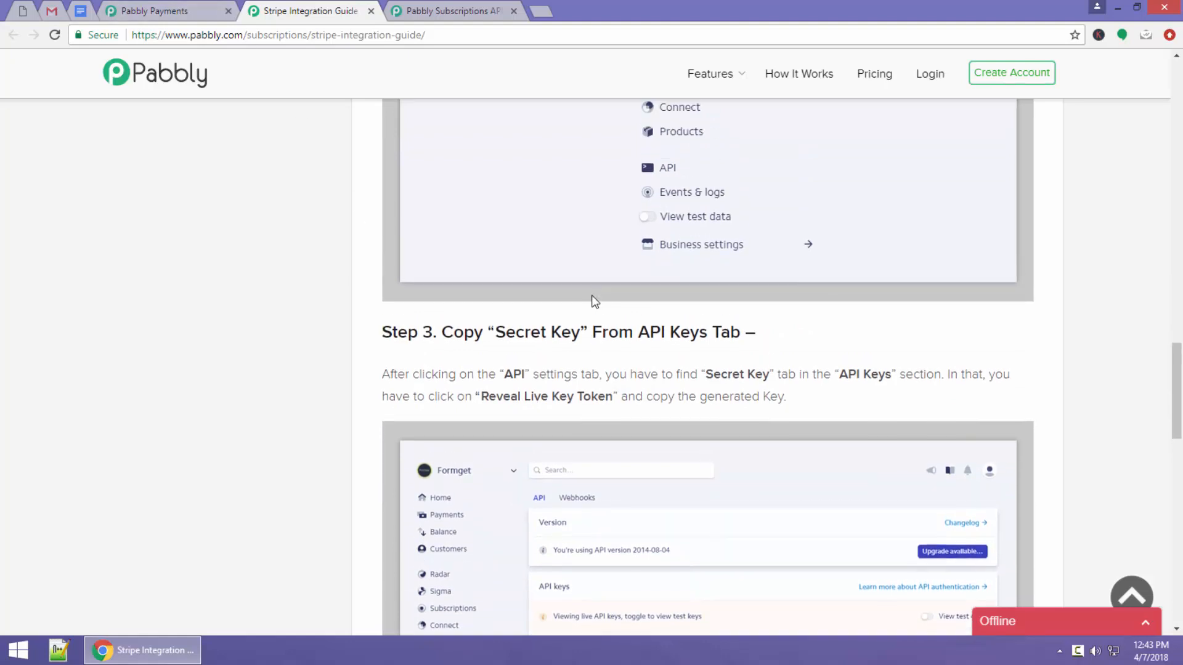
Step: Return to the payment integration settings and bring up the PayPal gateway form with Live mode selected
left_click(173, 2)
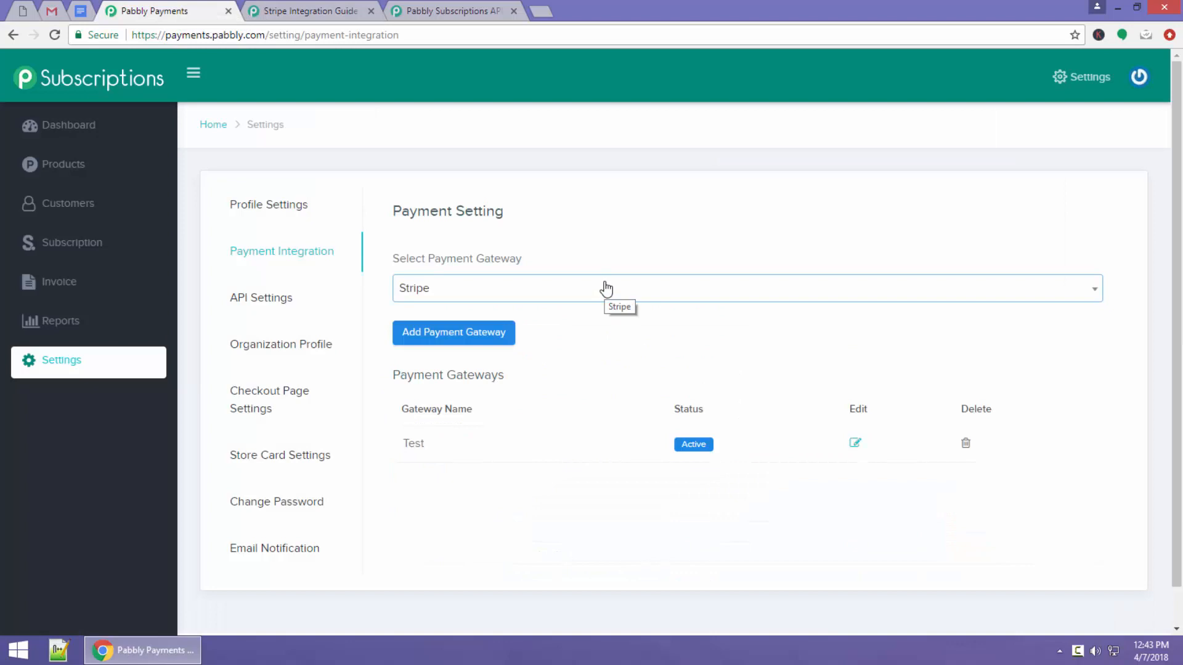
left_click(606, 288)
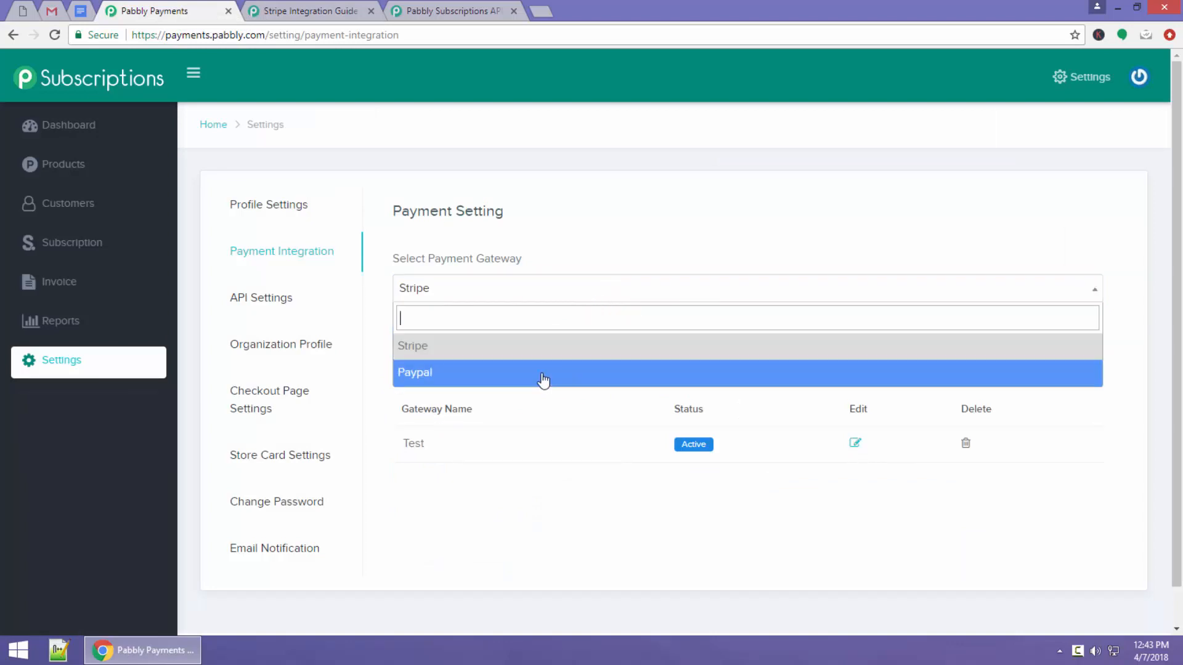
left_click(542, 374)
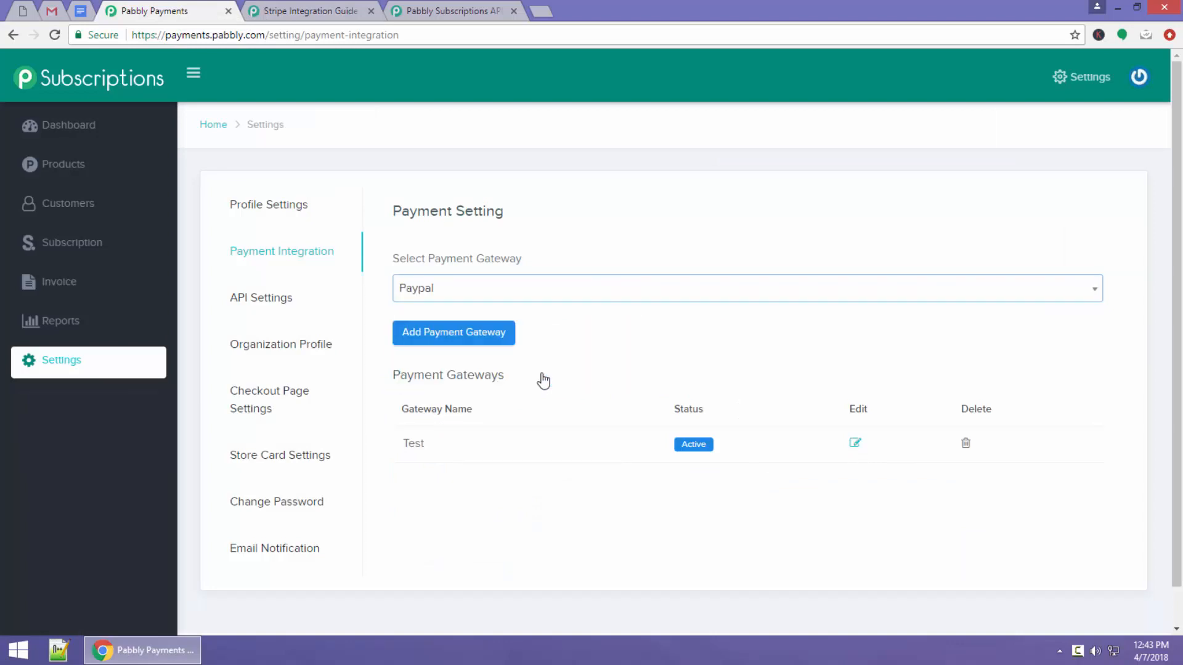
left_click(486, 337)
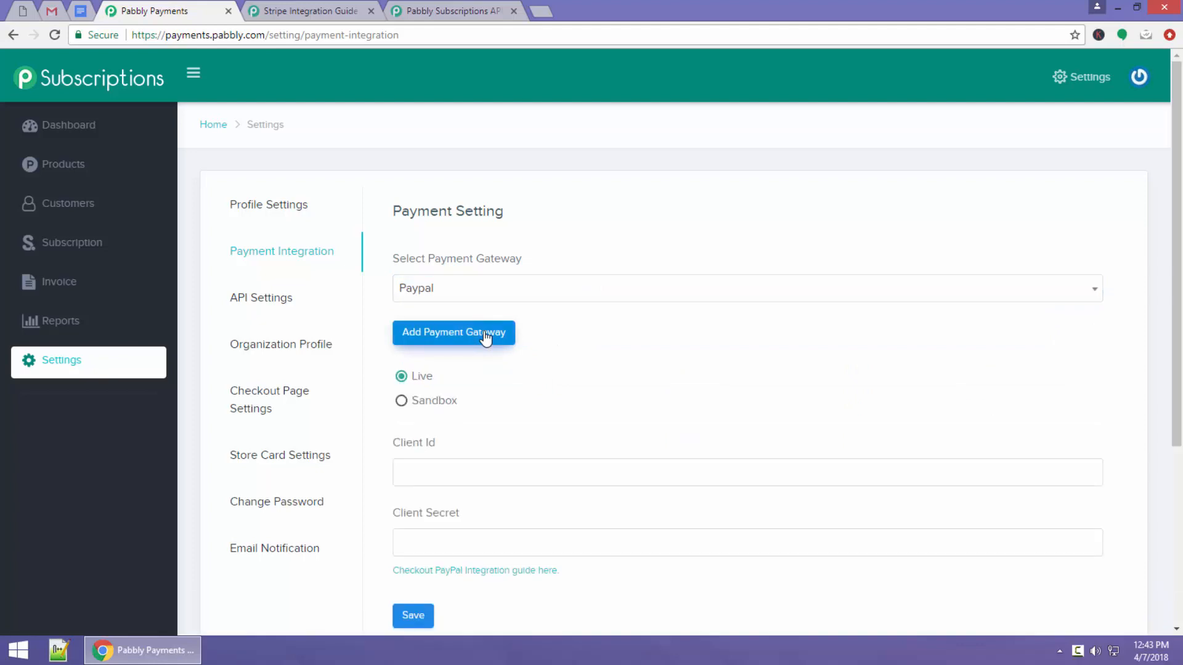
left_click(431, 402)
left_click(424, 380)
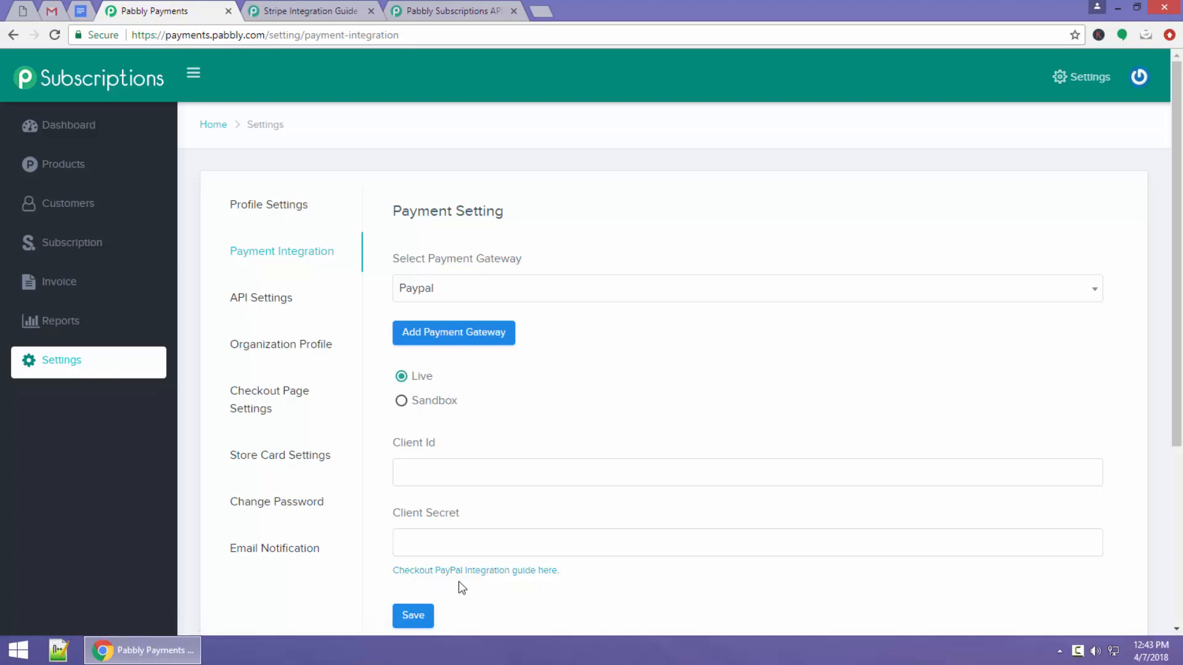
Step: Open the PayPal integration guide and read its introduction and the account login step
left_click(544, 571)
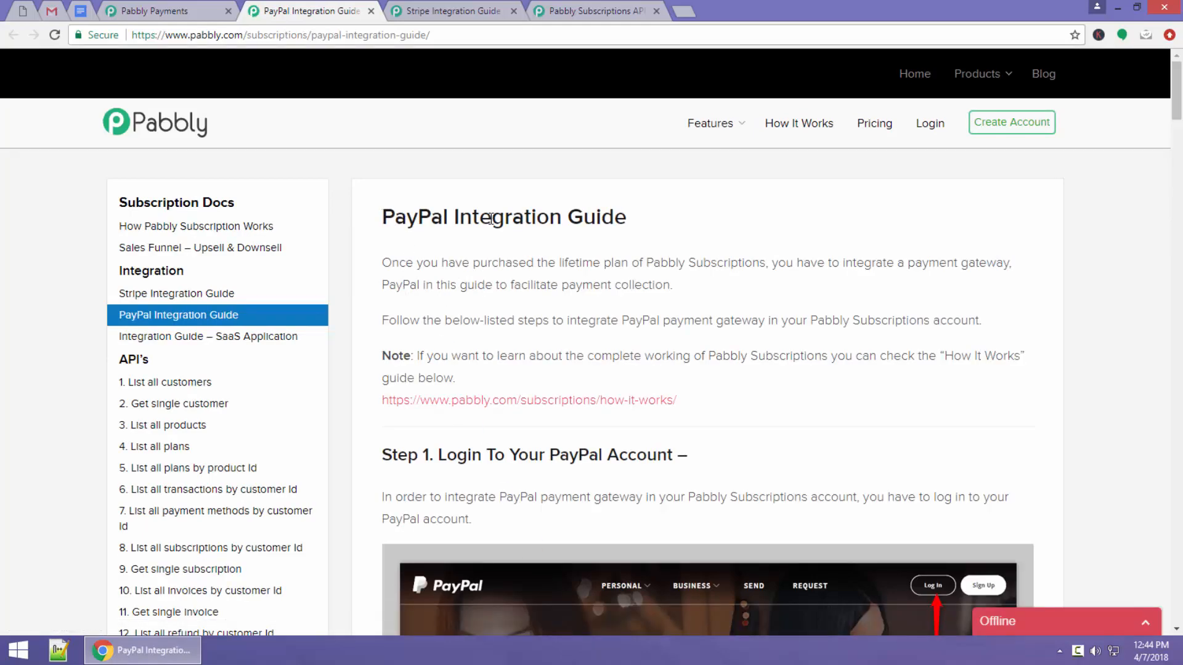
scroll(520, 290, "down", 2)
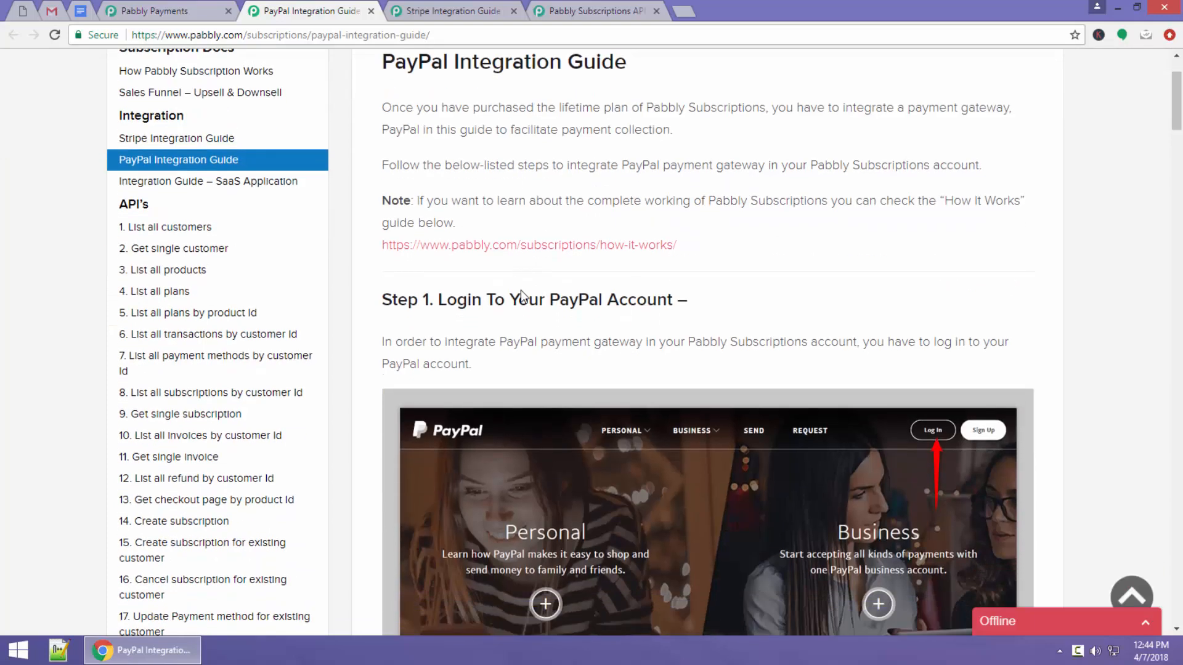
scroll(520, 290, "down", 1)
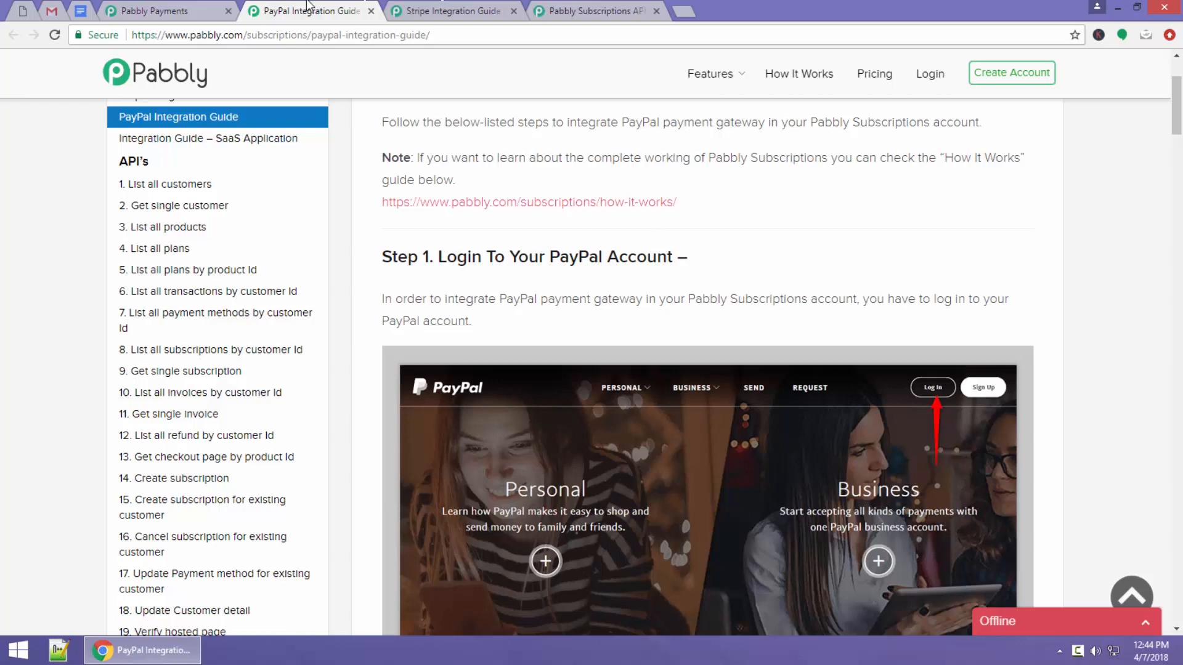
Step: Return to the payment integration settings, look over the PayPal gateway form and open the API settings
left_click(207, 10)
scroll(528, 441, "down", 4)
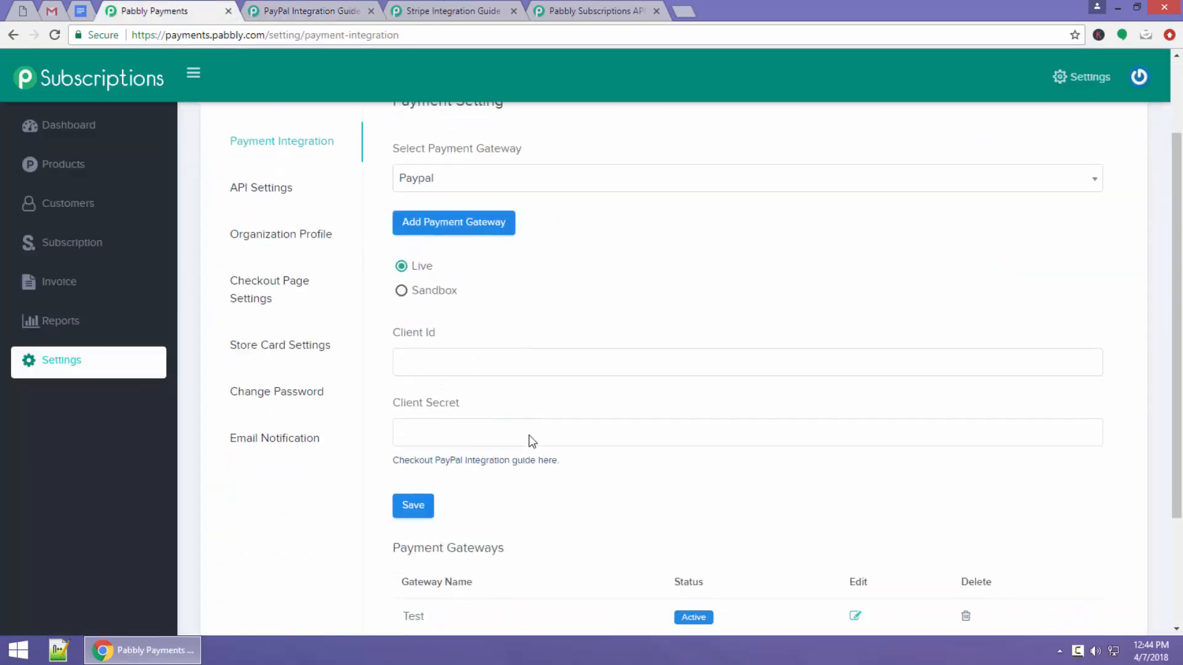
scroll(510, 364, "up", 4)
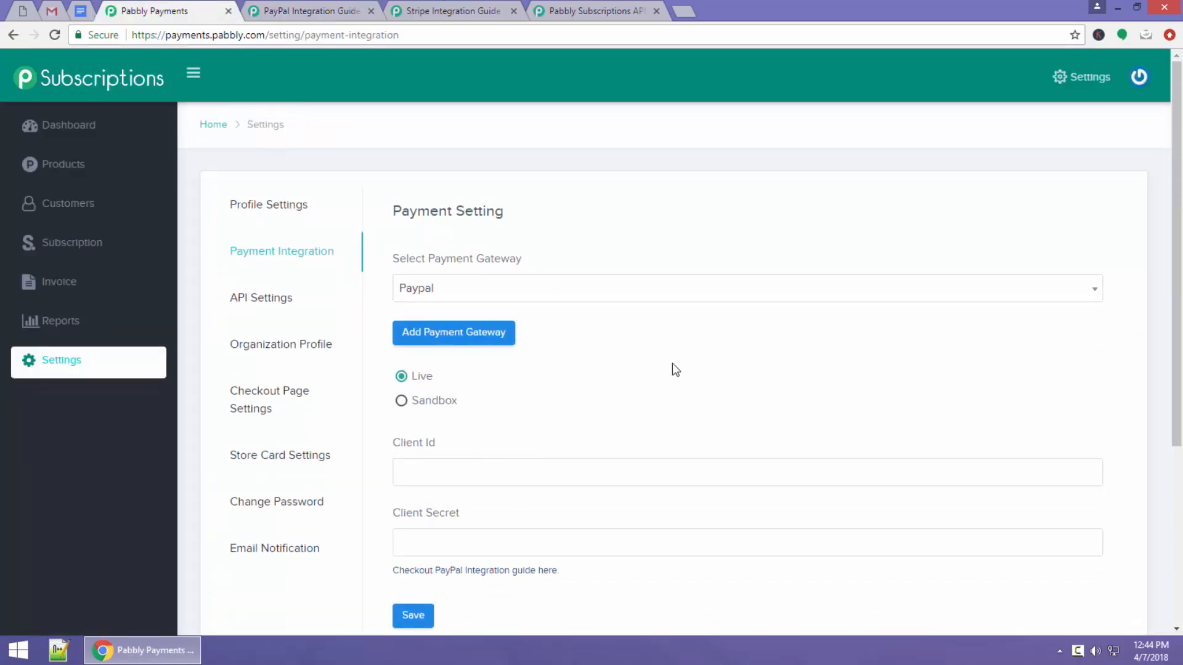
left_click(291, 307)
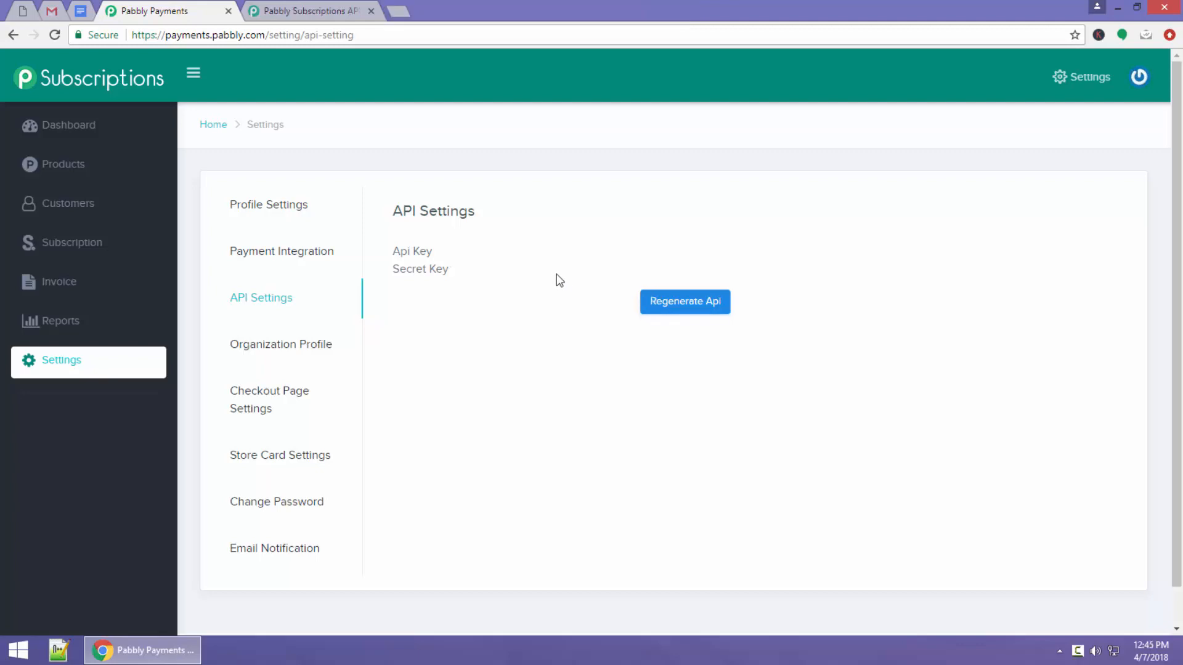
Step: Open the Pabbly Subscriptions API documentation and look through its list of available APIs
left_click(319, 6)
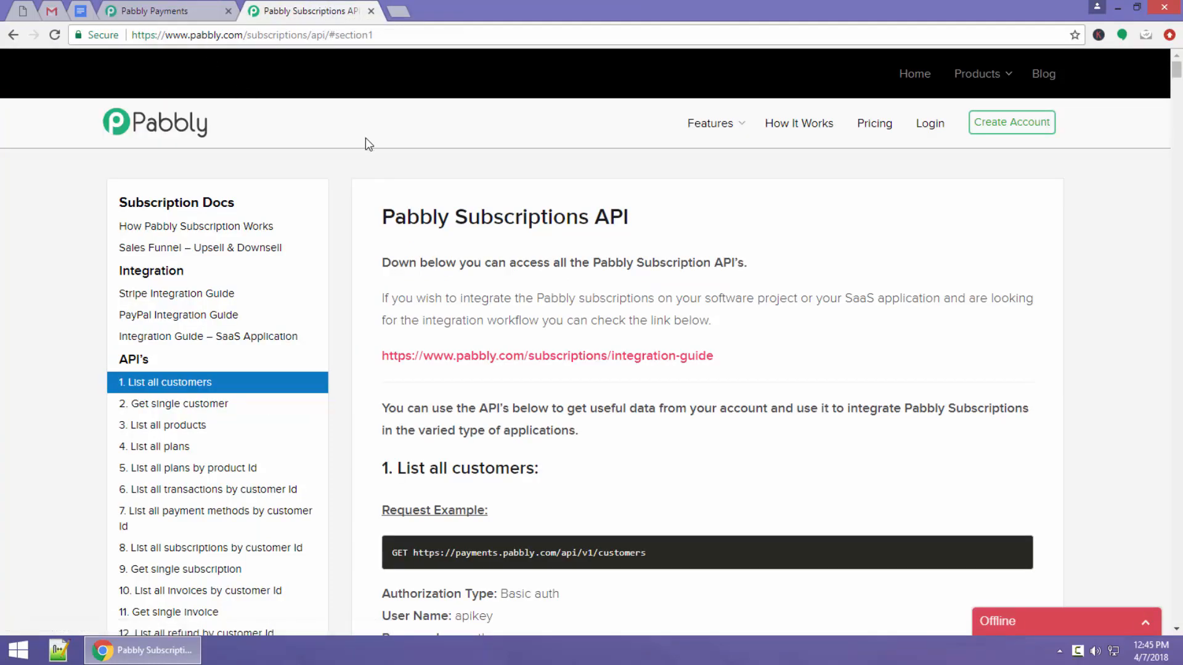
left_click(133, 373)
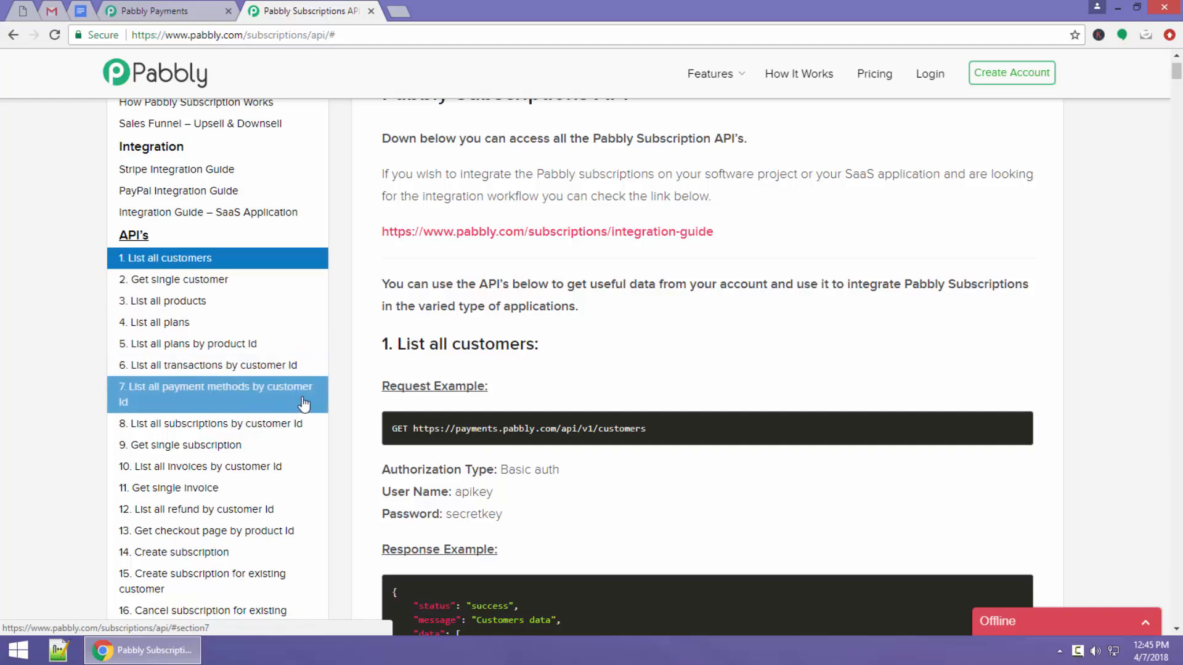
scroll(178, 399, "down", 2)
scroll(185, 395, "down", 3)
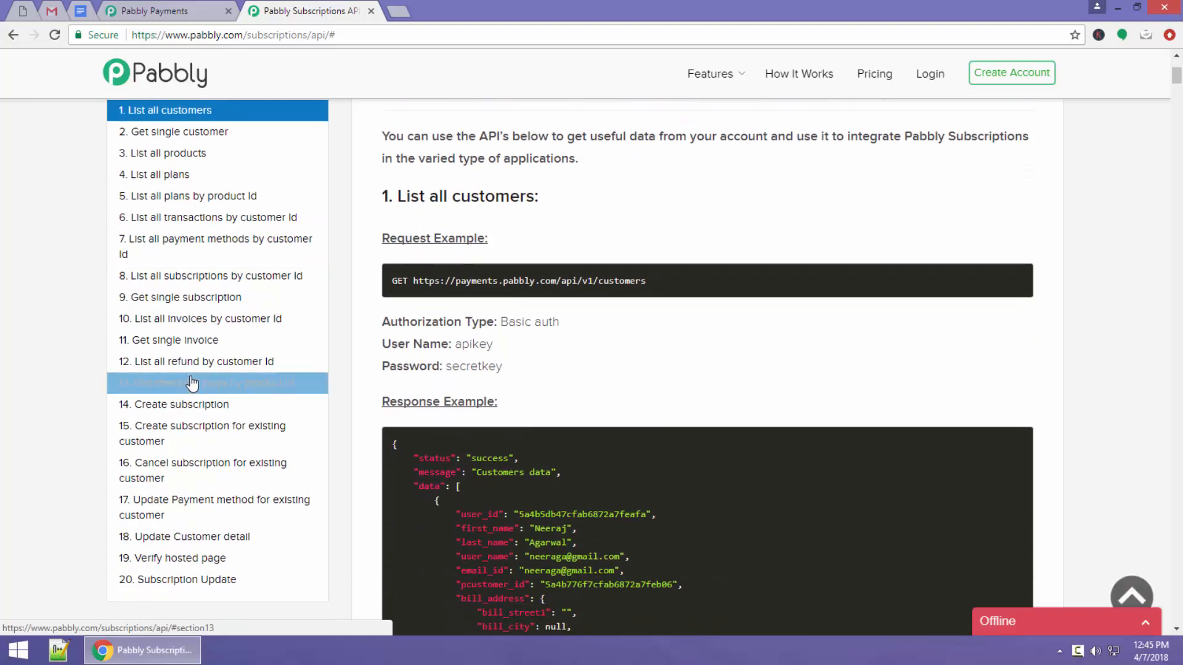
scroll(198, 380, "up", 2)
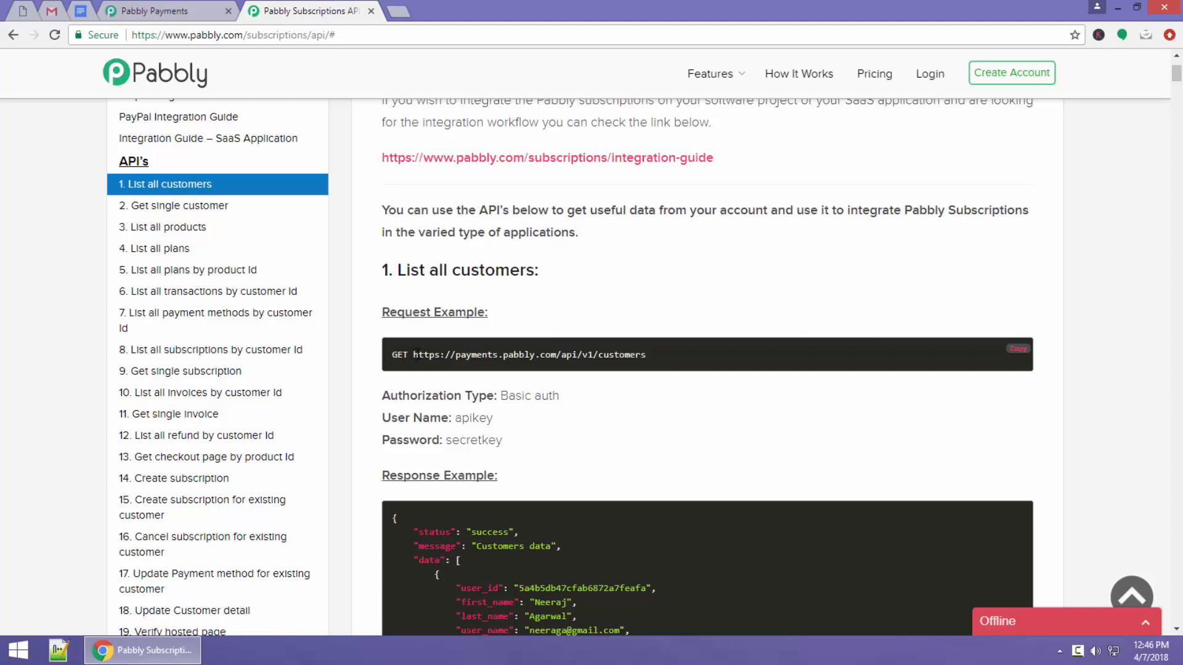
Step: Highlight the request URL and the apikey user name in the List all customers example, checking them against the API settings
left_click_drag(413, 354, 646, 356)
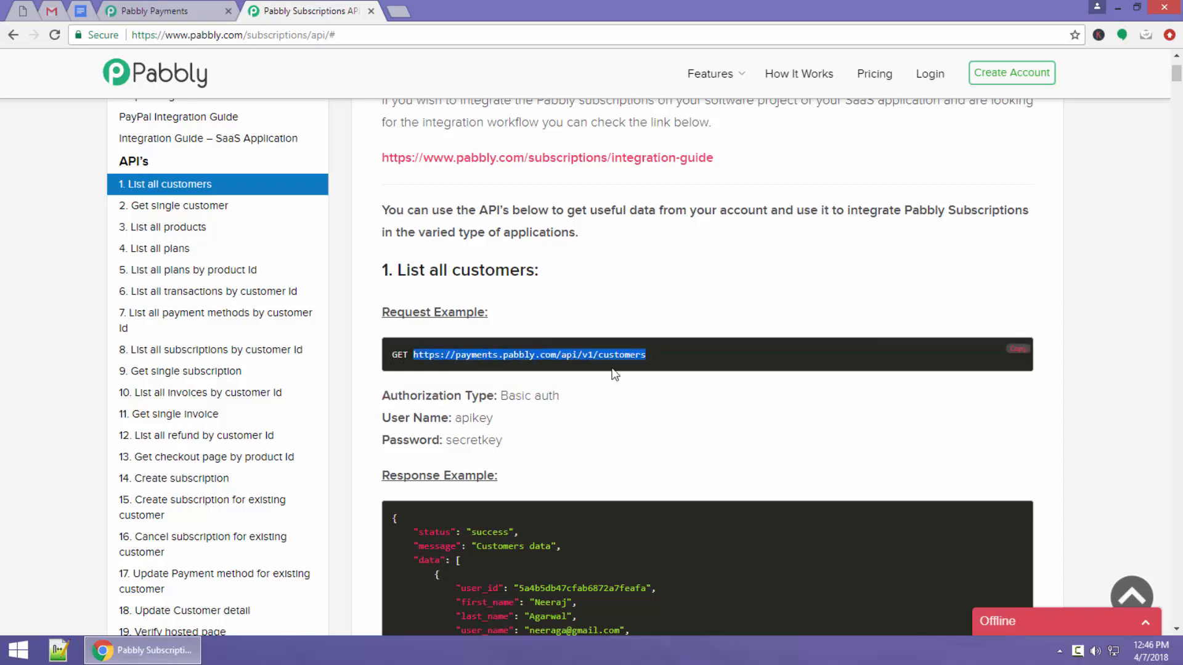
left_click(502, 386)
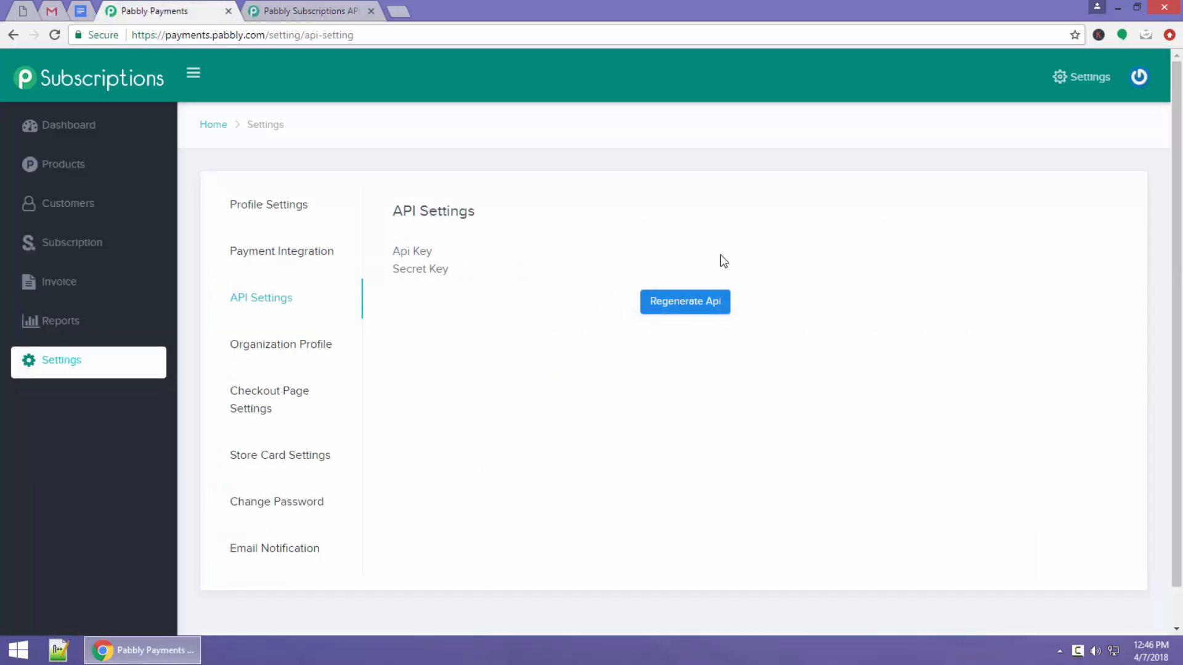
left_click(264, 9)
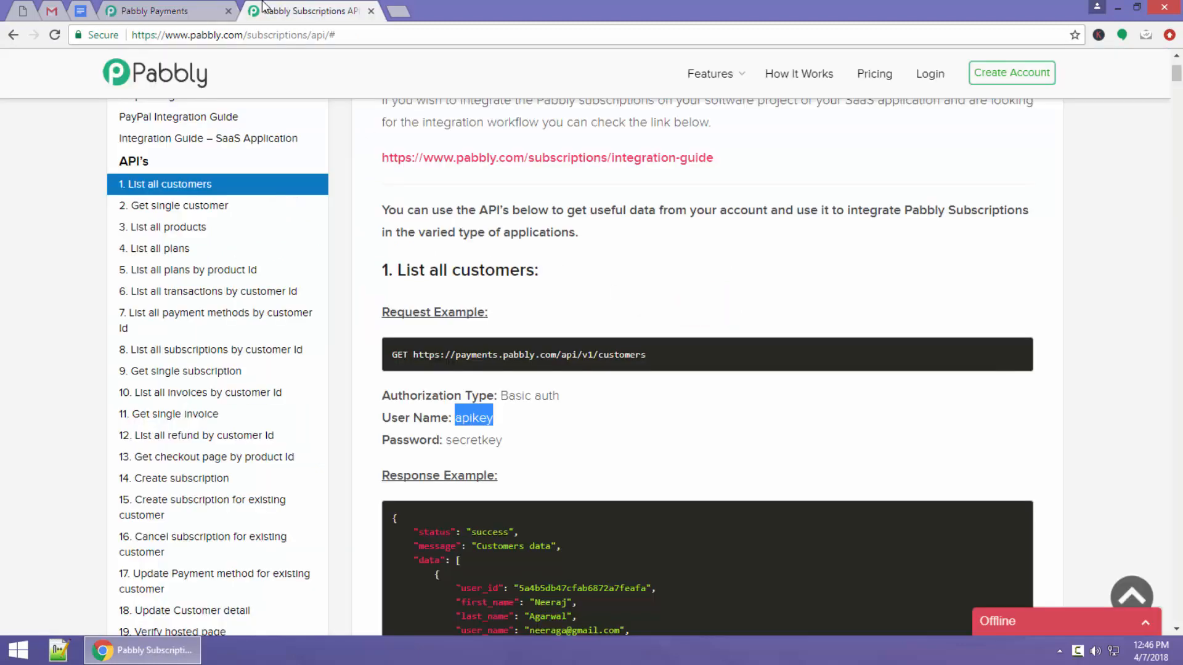
left_click(547, 409)
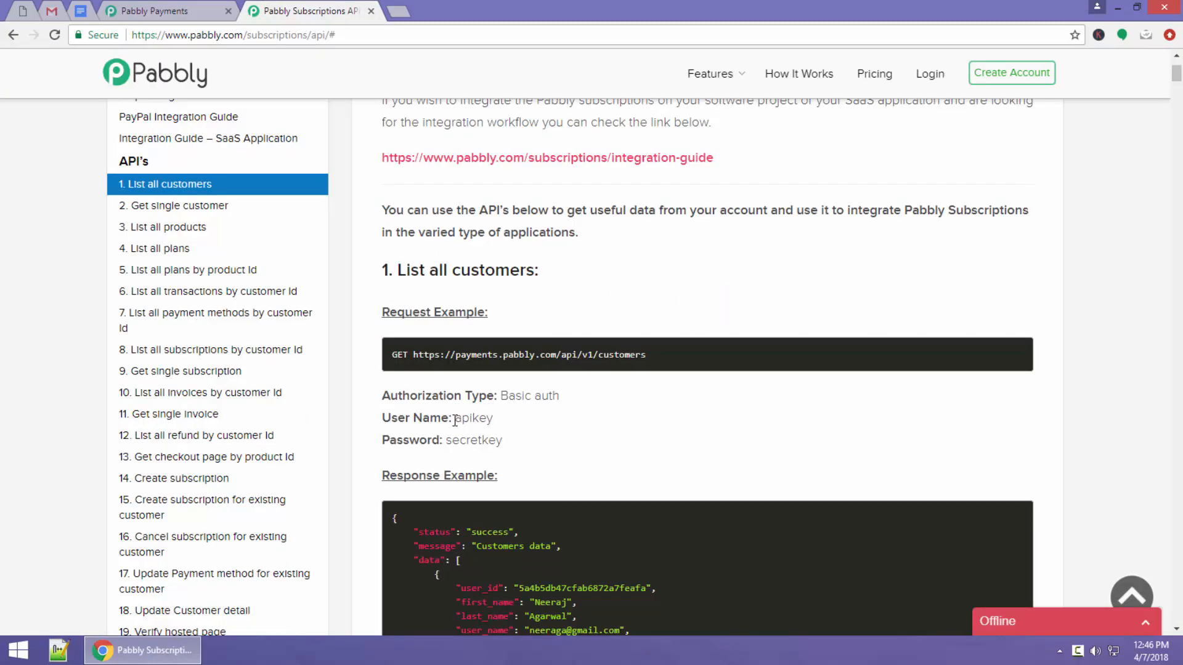
left_click_drag(456, 419, 500, 419)
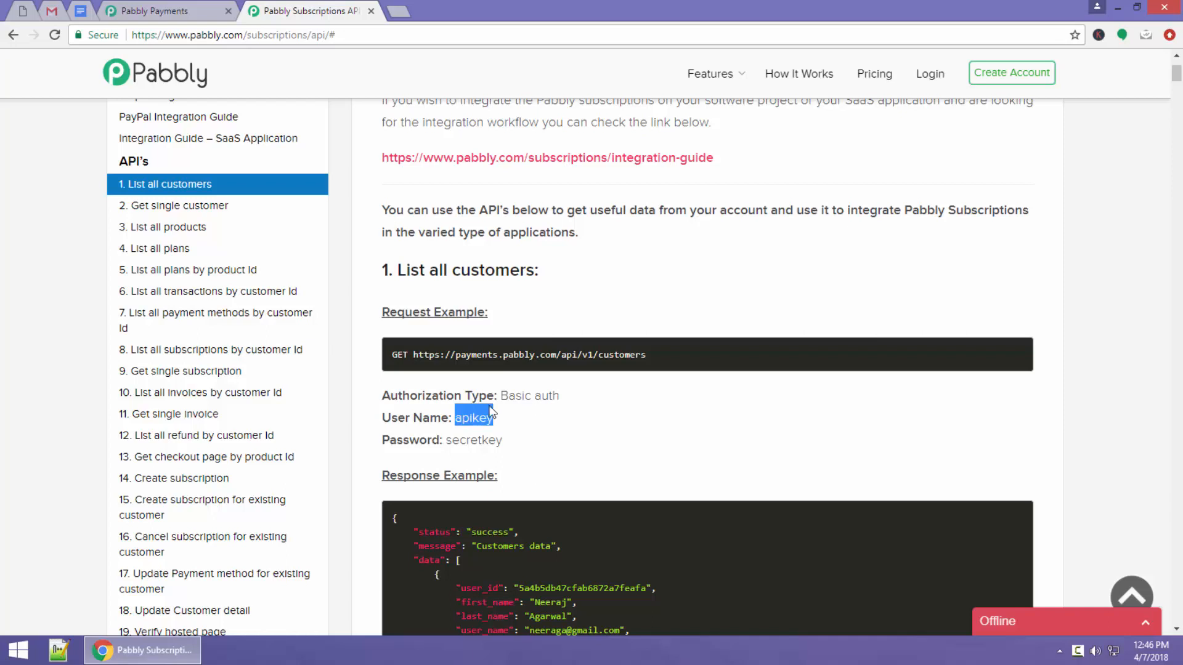
Step: Regenerate the API credentials in the API settings and select the generated API key
left_click(197, 7)
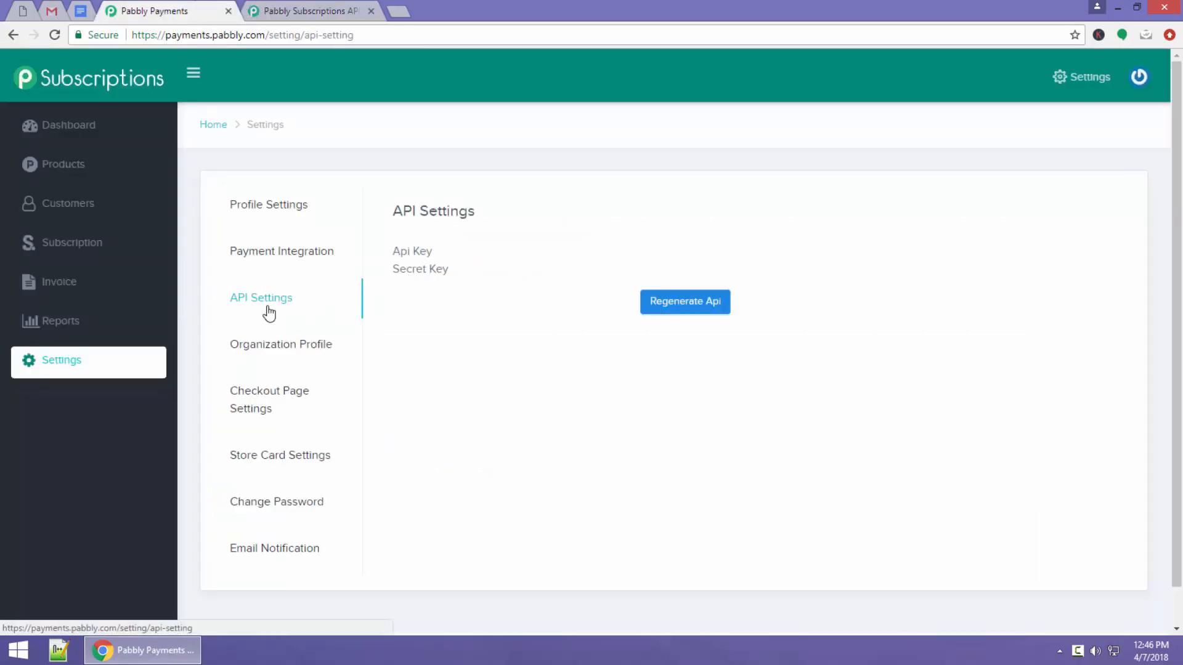
left_click(688, 301)
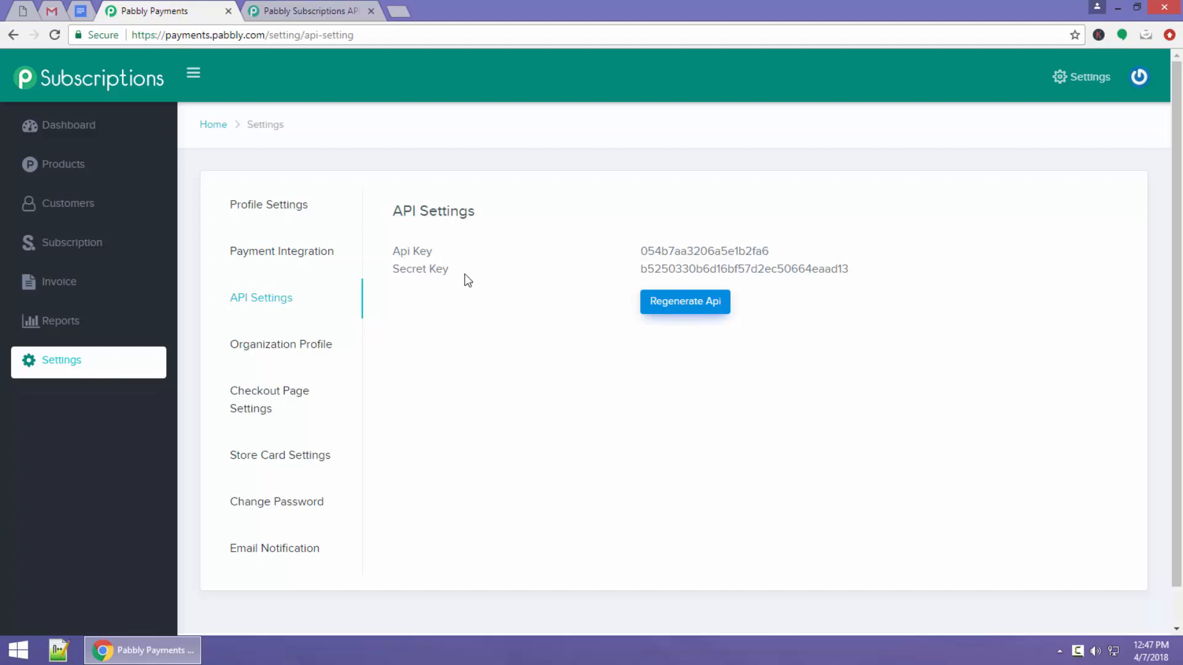
double_click(672, 248)
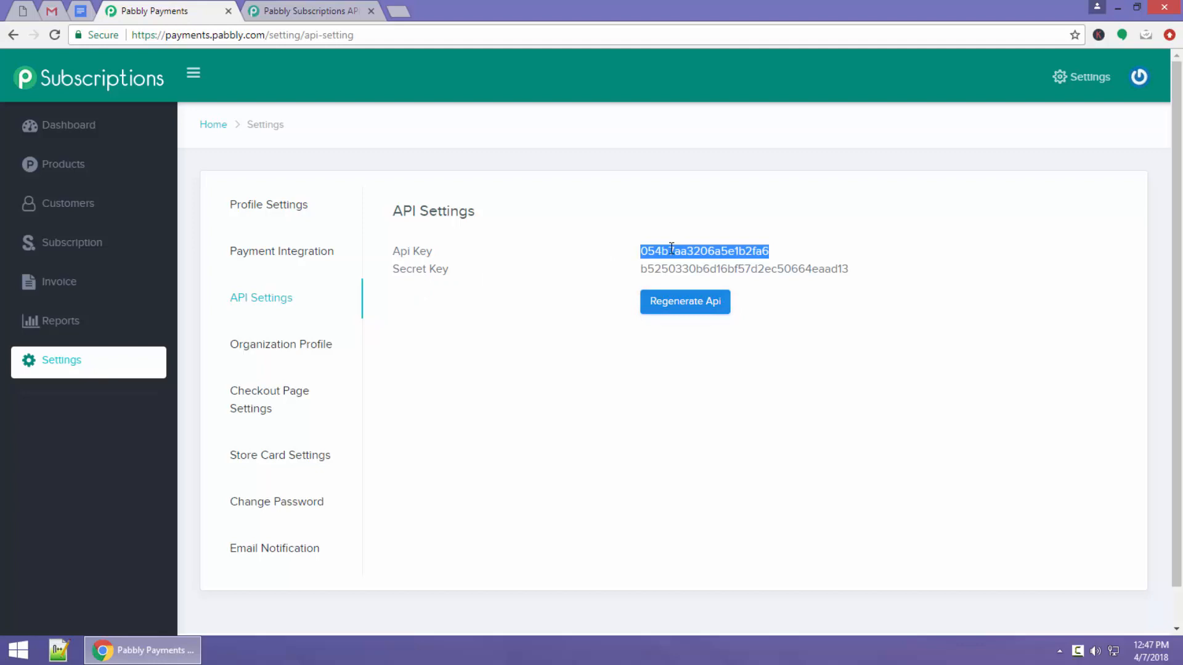
Step: Compare the documentation's user name and password entries with the API settings, and select the secret key value
left_click(328, 9)
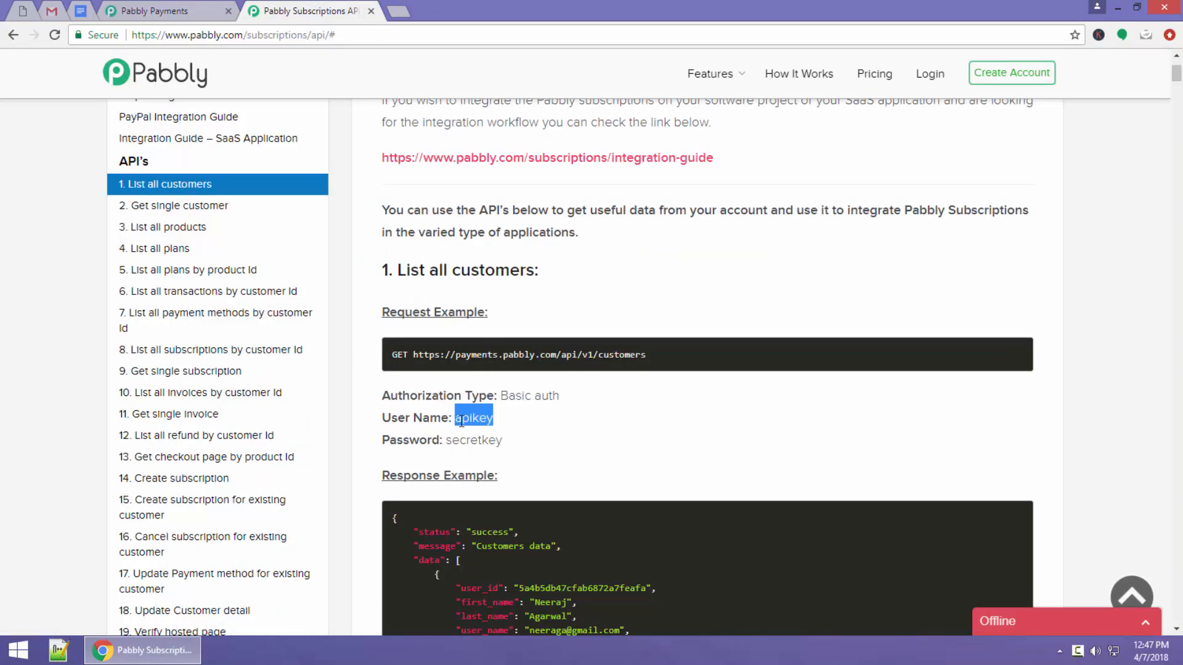
left_click(196, 9)
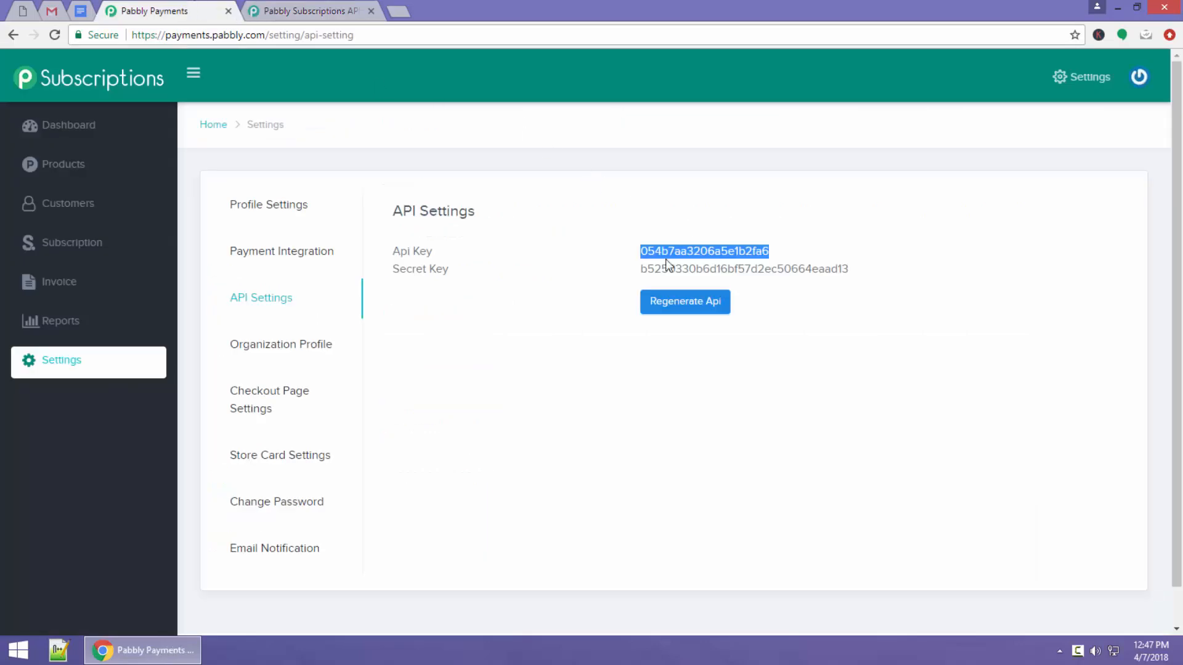
left_click(329, 10)
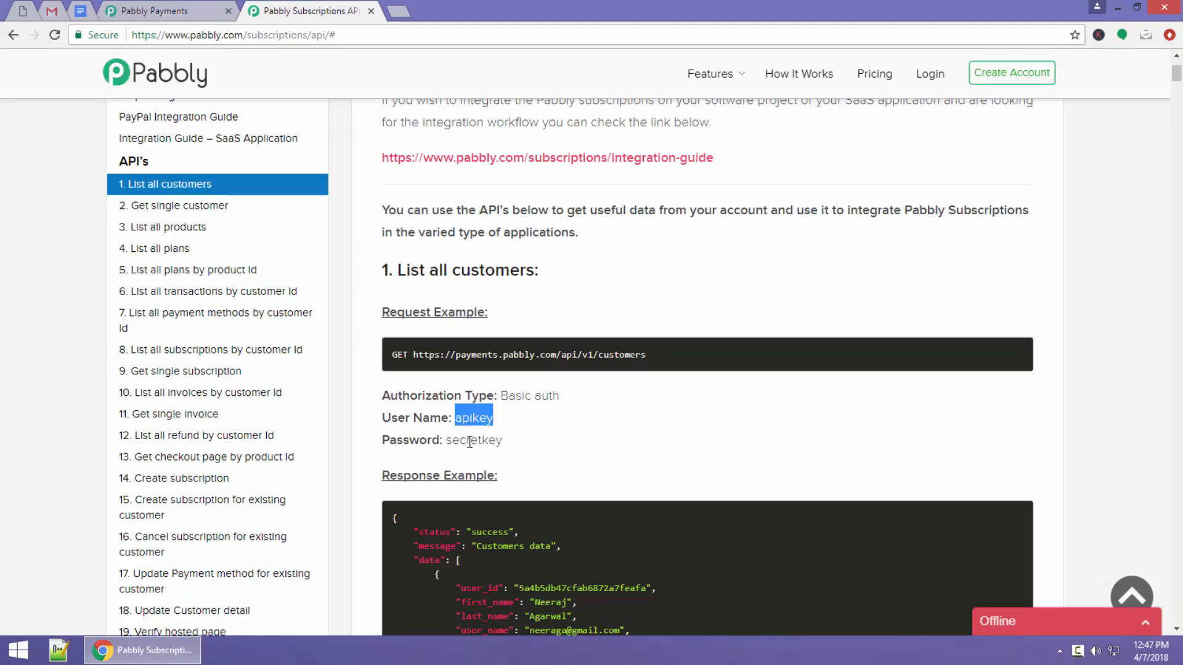
left_click(178, 10)
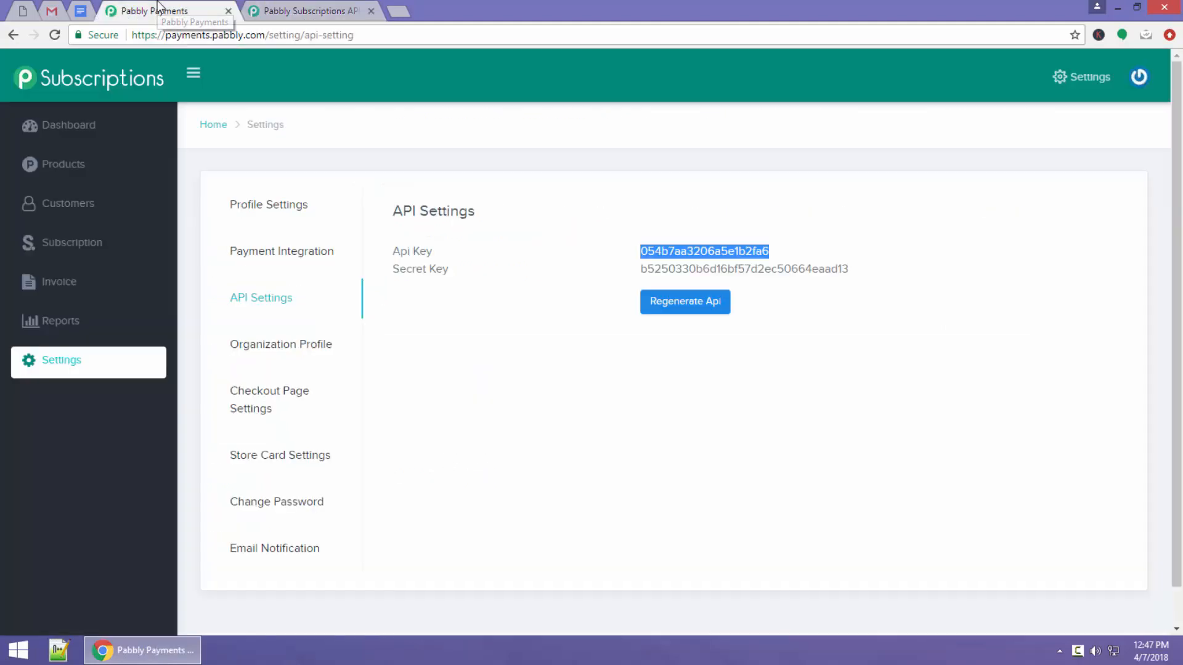
left_click_drag(407, 270, 520, 272)
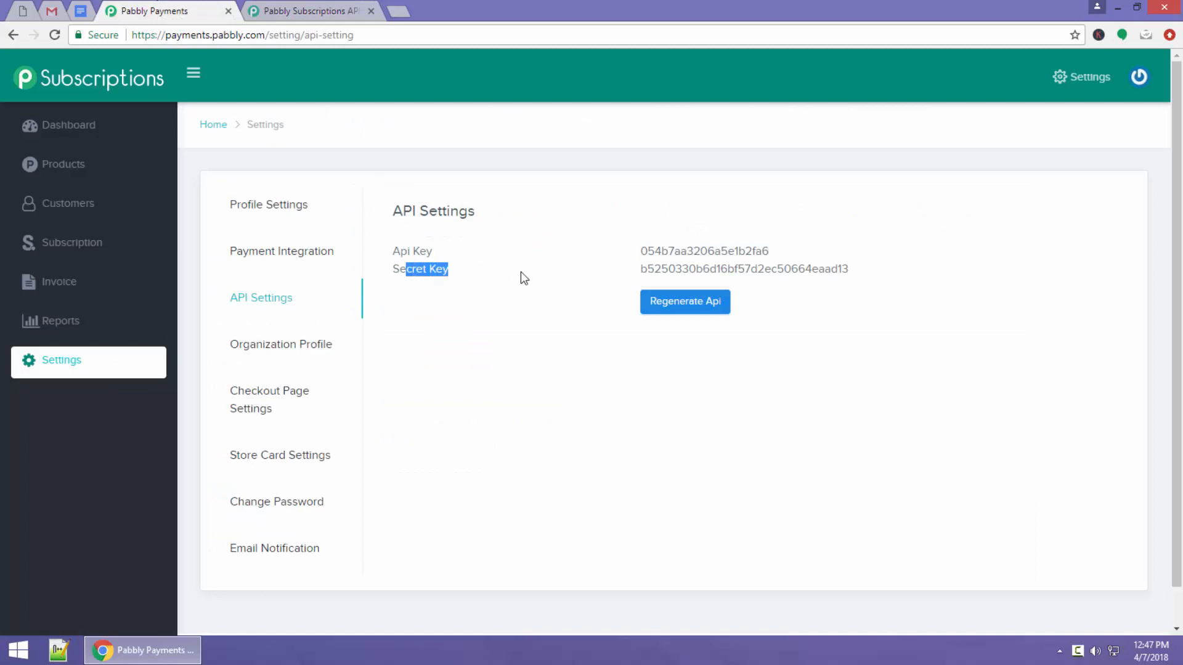
double_click(740, 269)
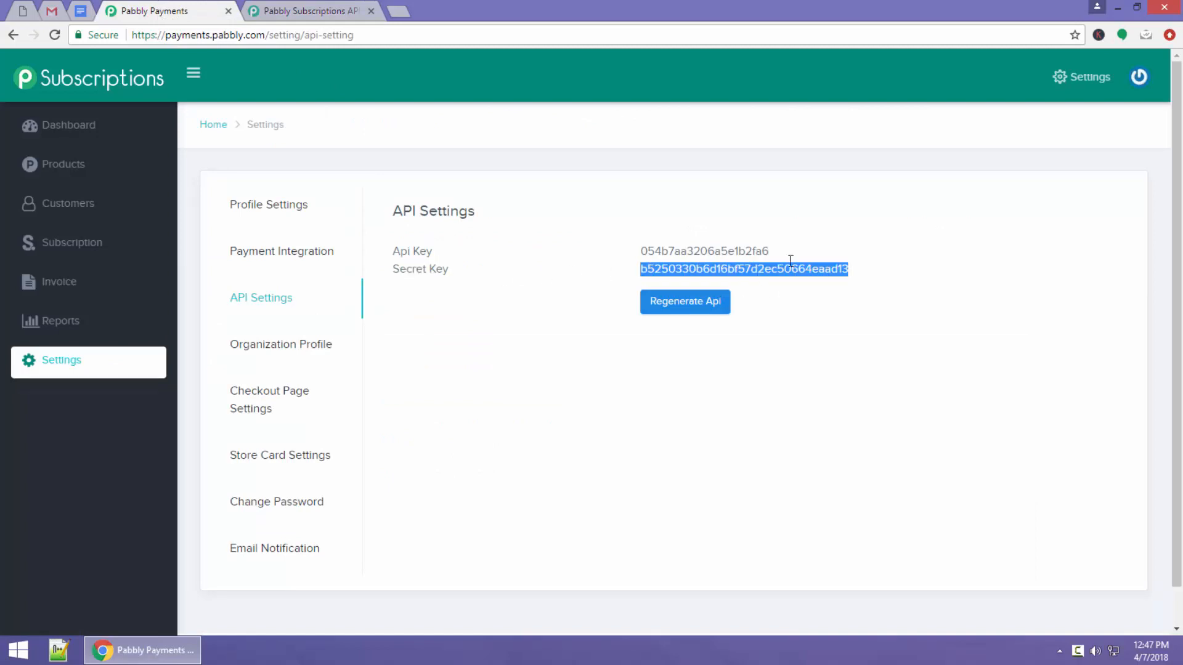
Step: Review the List all customers response example and the API list in the documentation, and return to the API settings
left_click(302, 11)
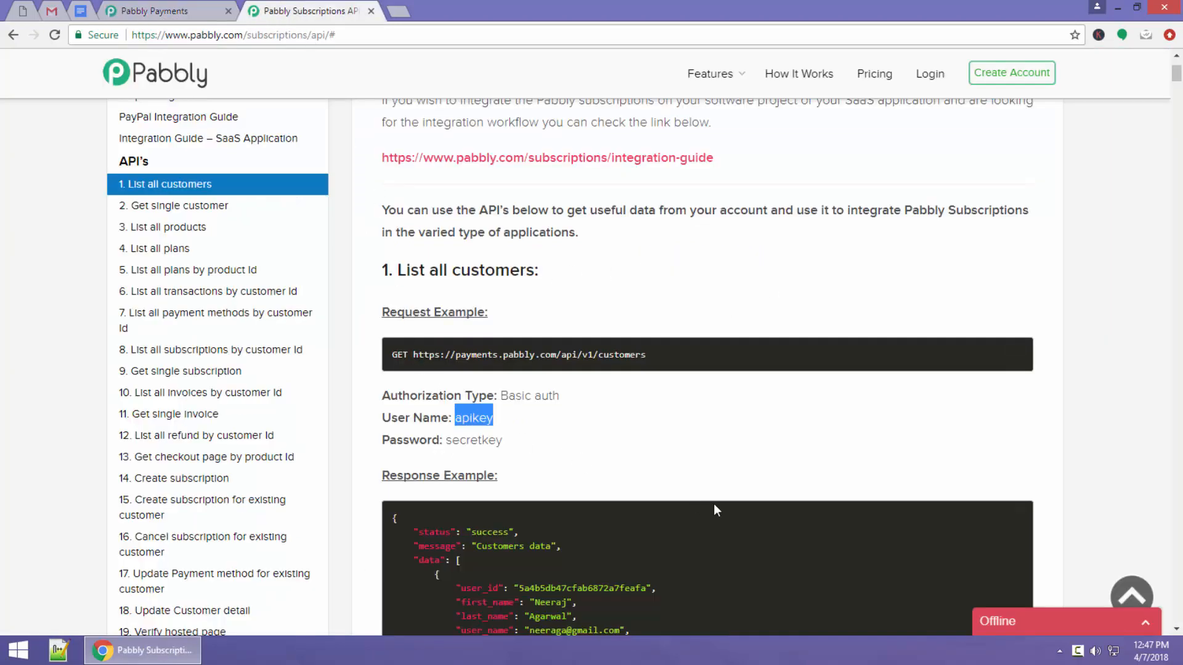
scroll(492, 429, "down", 2)
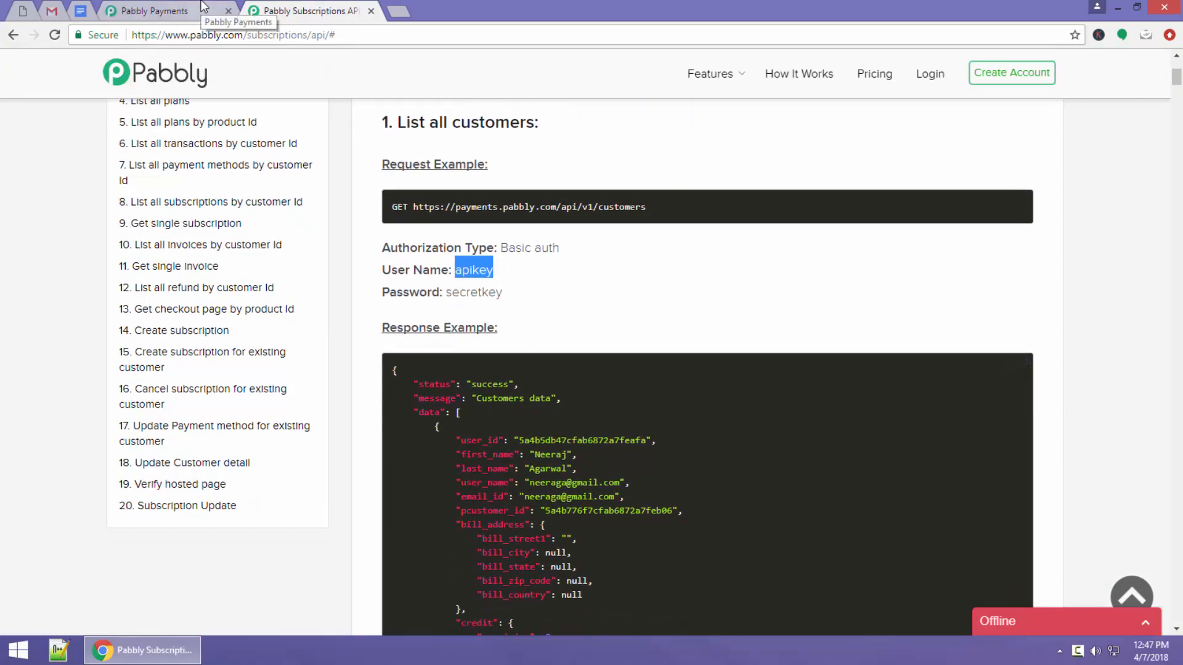
scroll(445, 262, "up", 2)
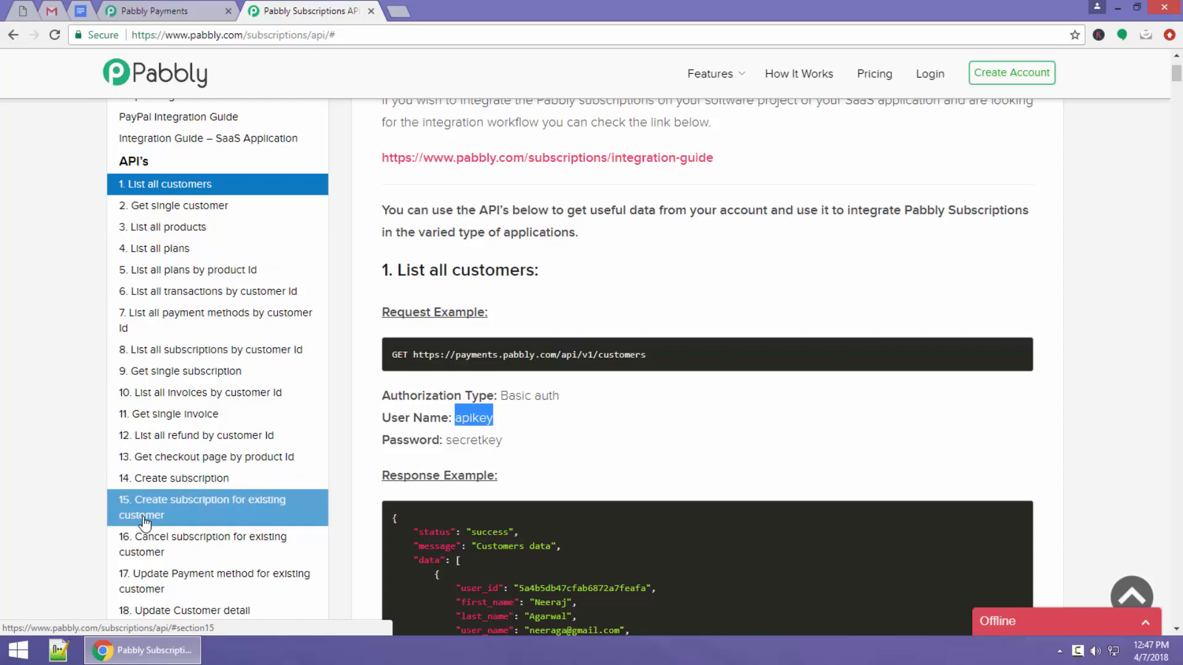
scroll(154, 516, "down", 1)
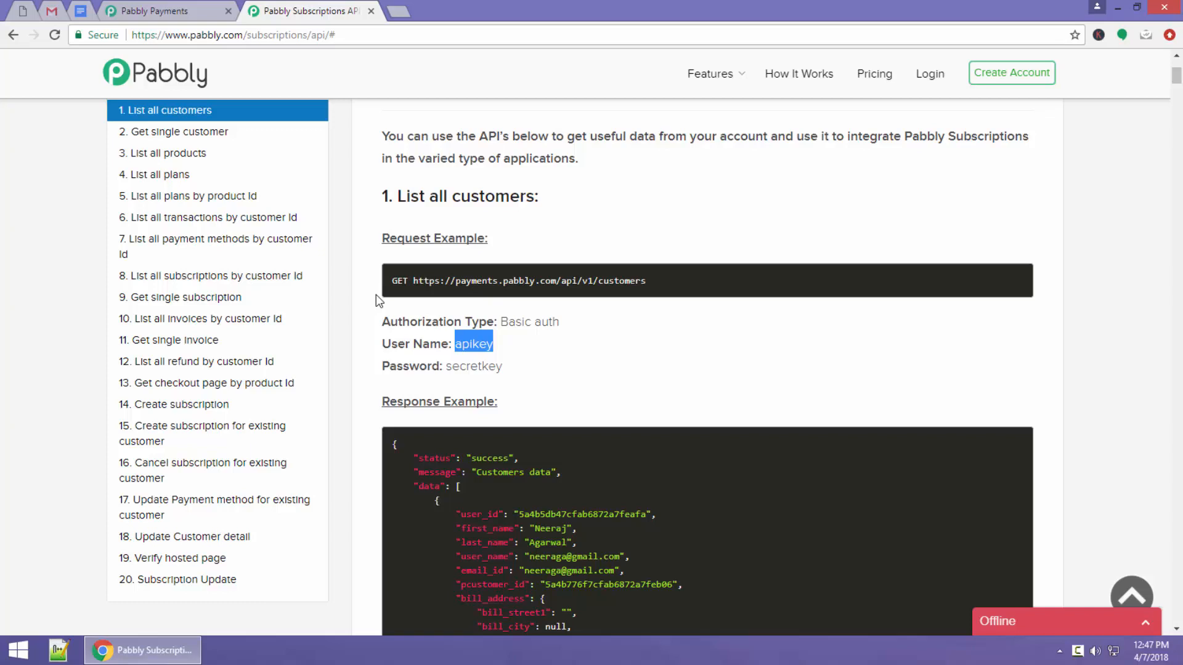
left_click(211, 7)
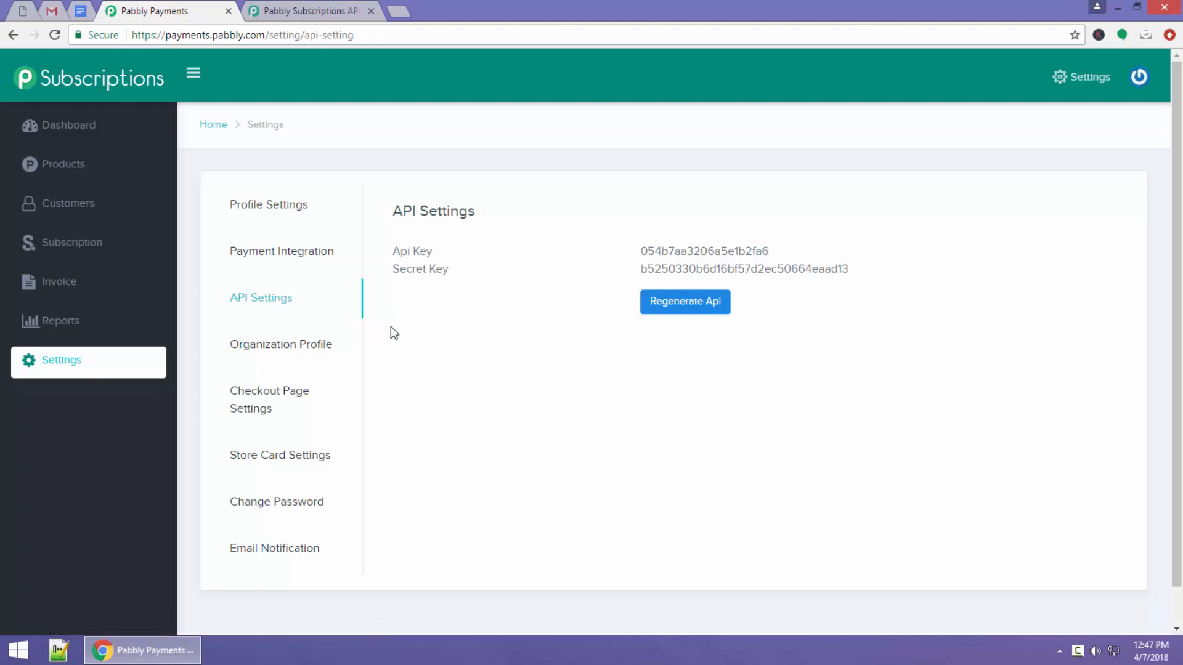
Step: Open the organization profile settings and go through the fields from Company Name down to Website
left_click(252, 356)
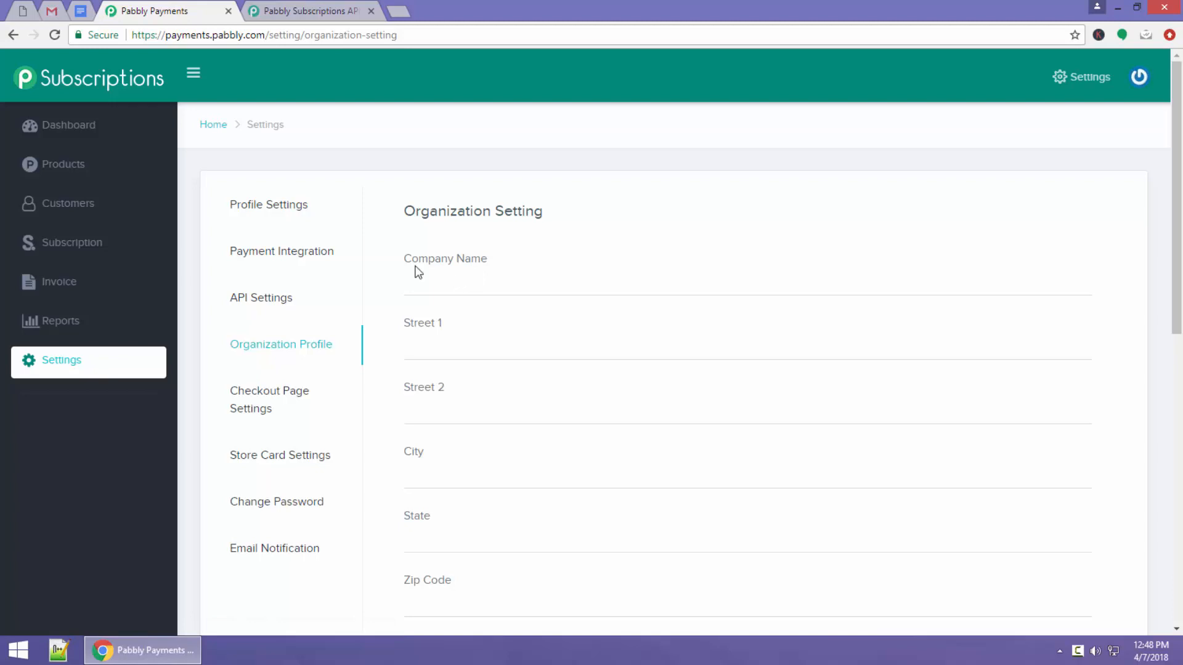
scroll(417, 271, "down", 1)
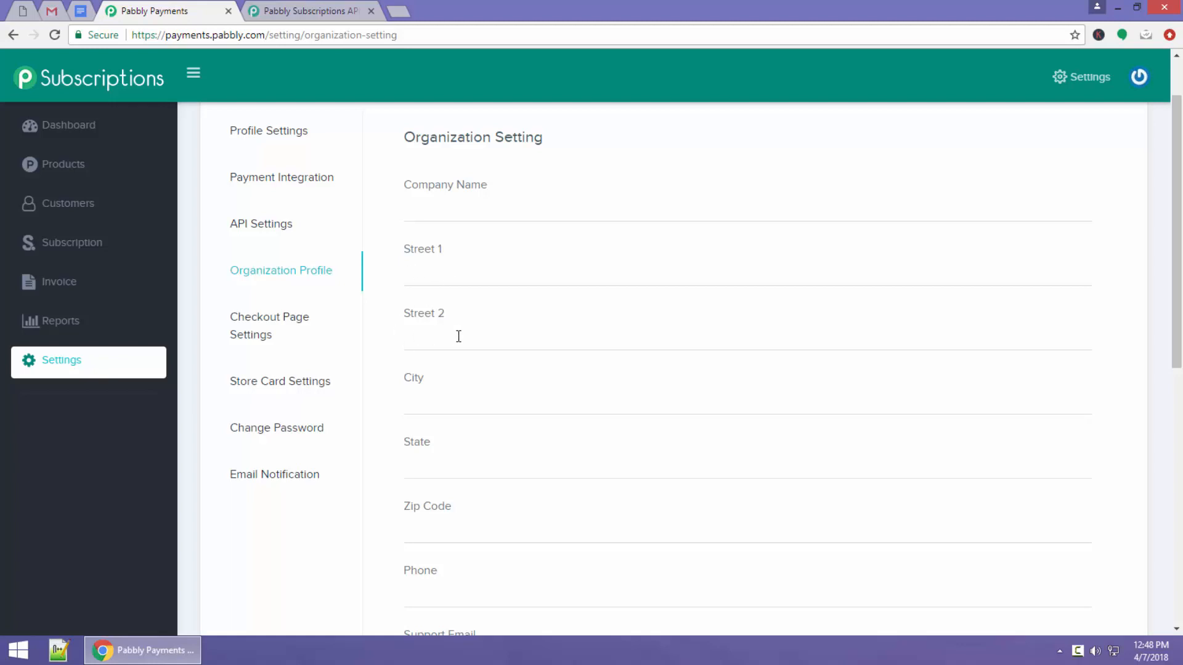
scroll(460, 337, "down", 1)
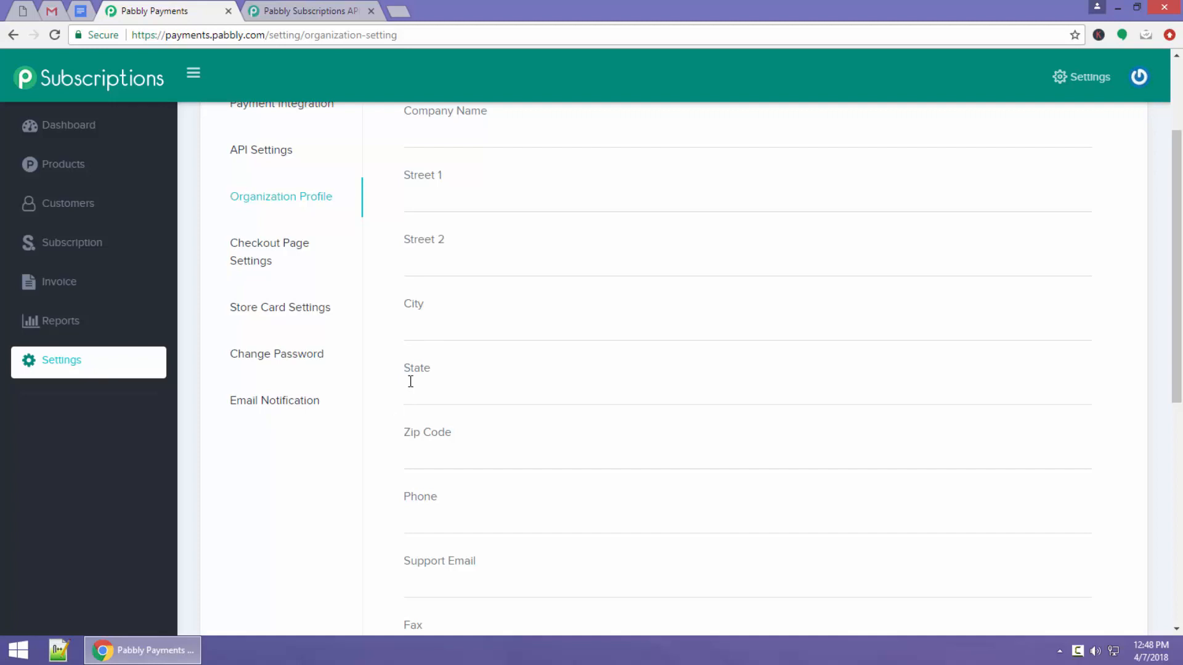
scroll(431, 441, "down", 2)
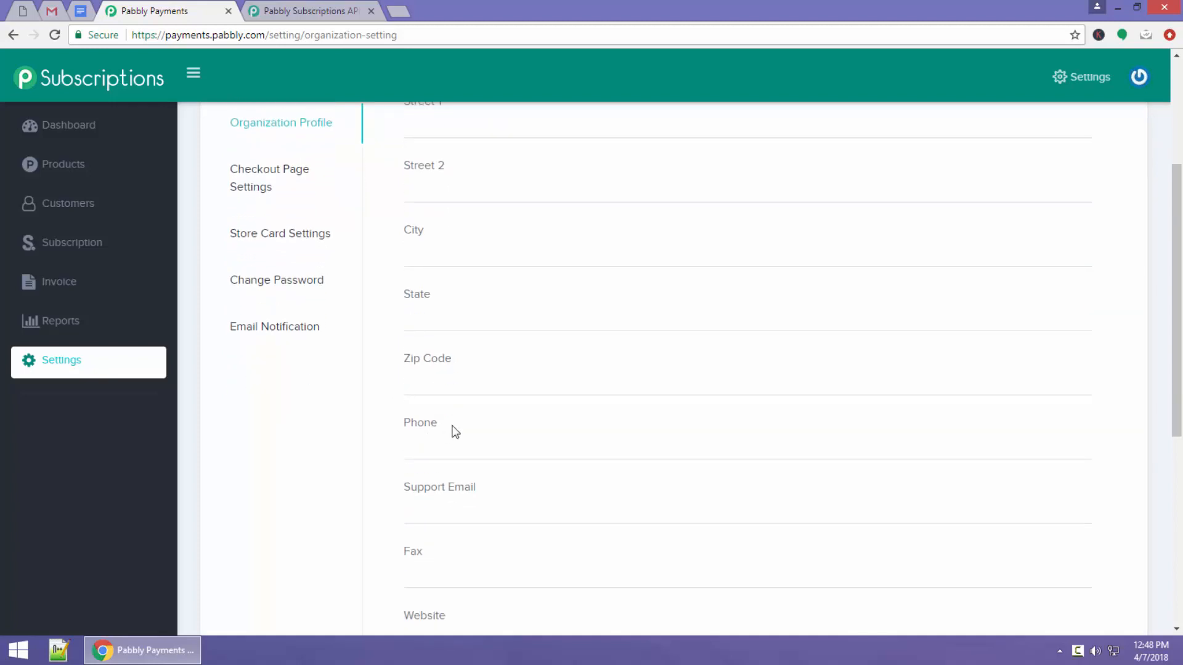
scroll(425, 514, "down", 2)
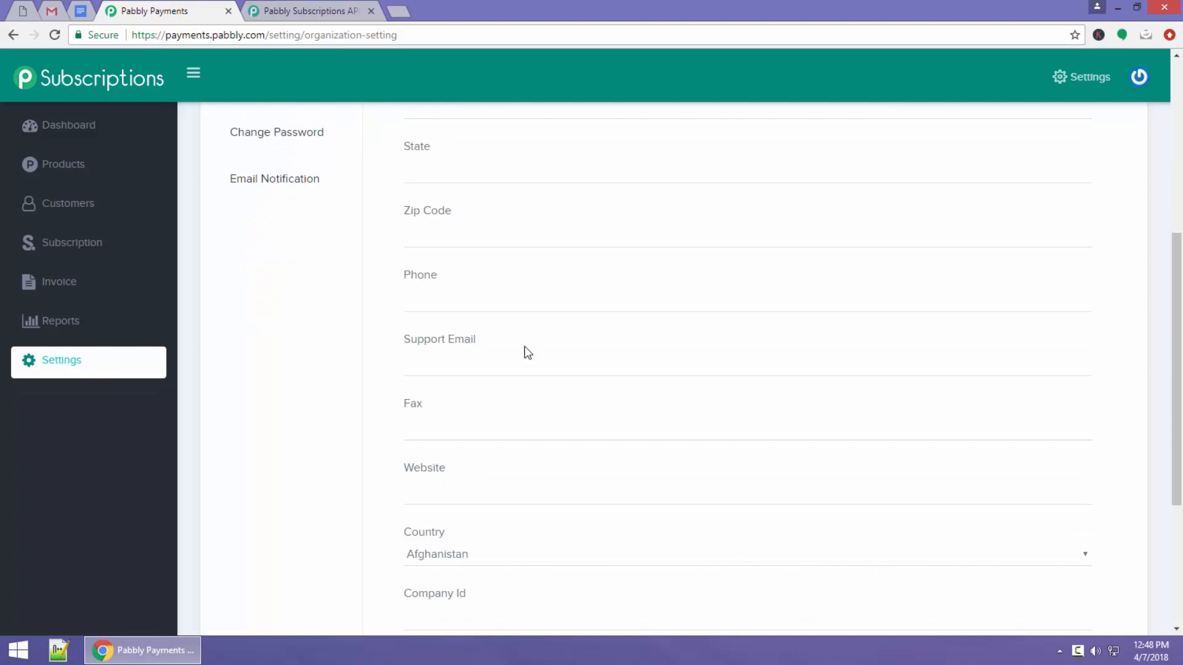
left_click(433, 422)
scroll(435, 456, "down", 1)
left_click(443, 415)
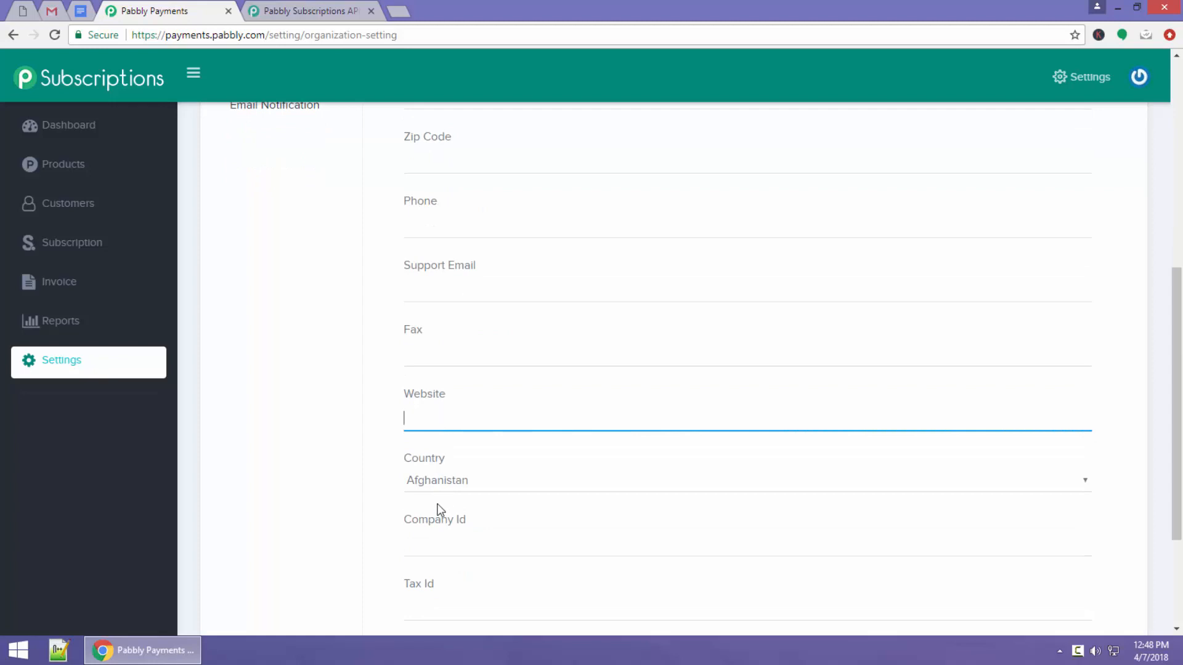
Step: Browse the Country options without choosing one, and go to the Company Id field of the organization profile
left_click(456, 486)
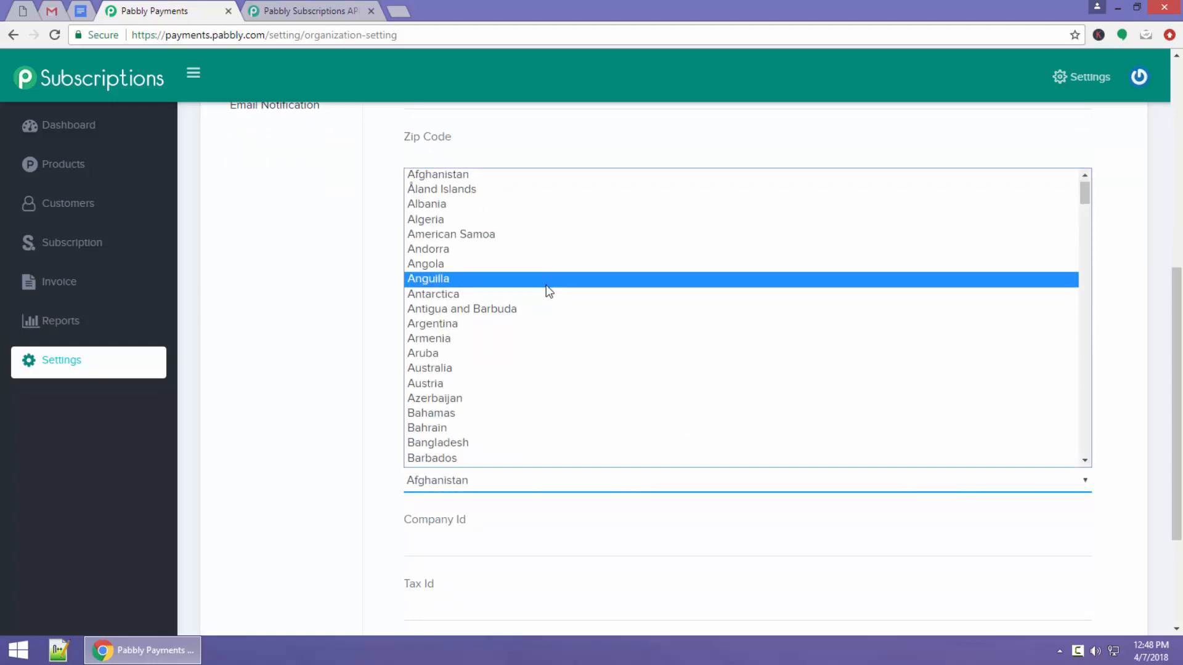
scroll(546, 285, "down", 8)
scroll(546, 285, "down", 5)
left_click(359, 441)
scroll(360, 441, "down", 3)
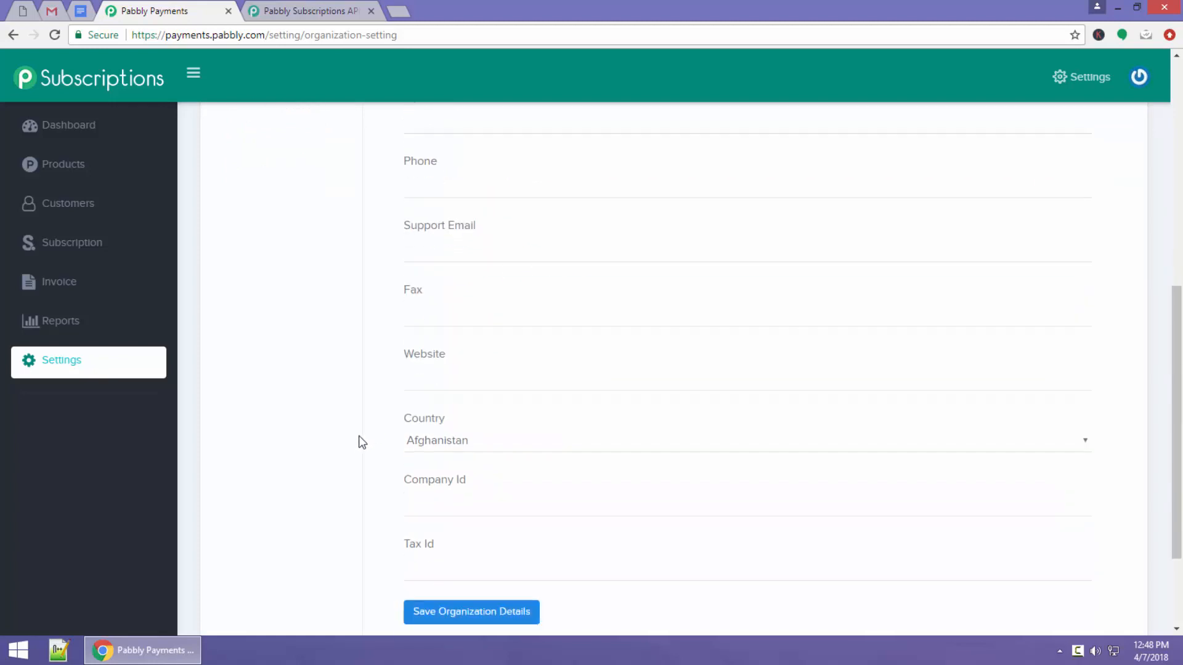
left_click(435, 398)
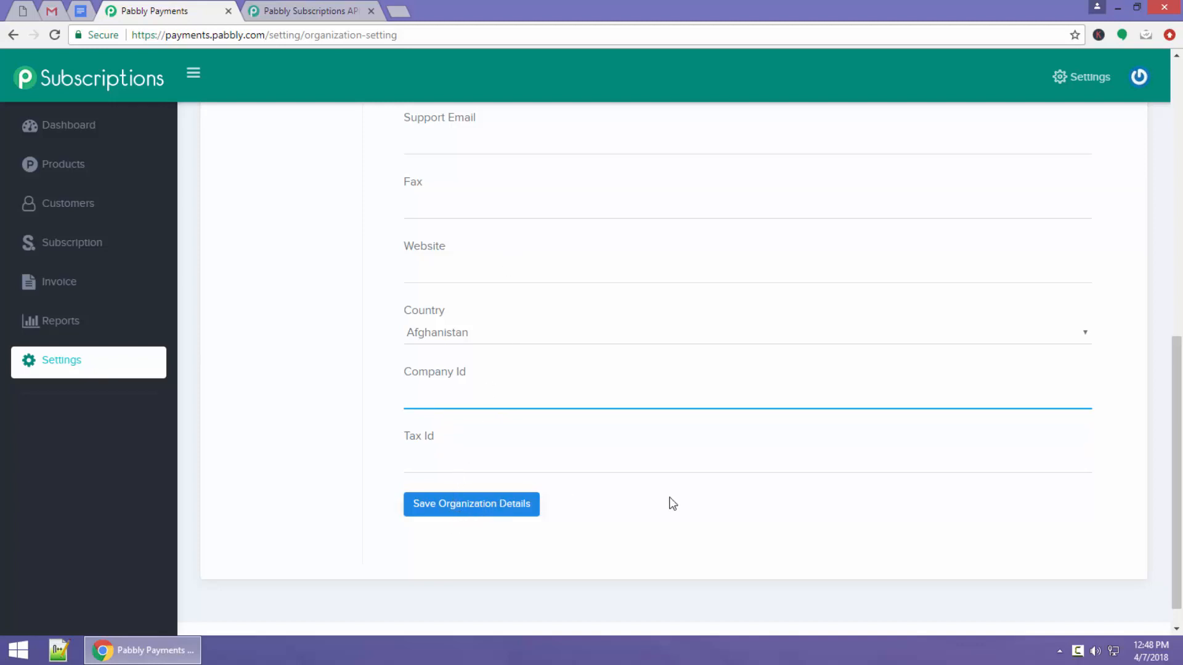
Step: Open the checkout page settings and select the Bodyguard Service Provider product
scroll(672, 502, "up", 1)
scroll(671, 503, "up", 7)
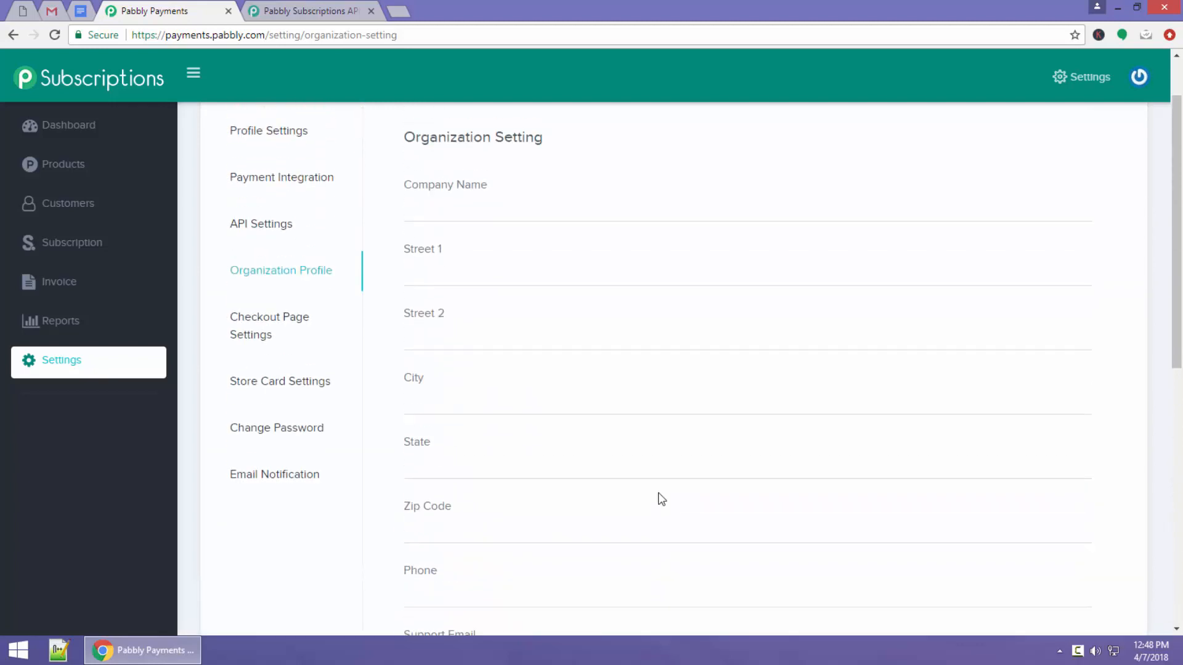
left_click(309, 326)
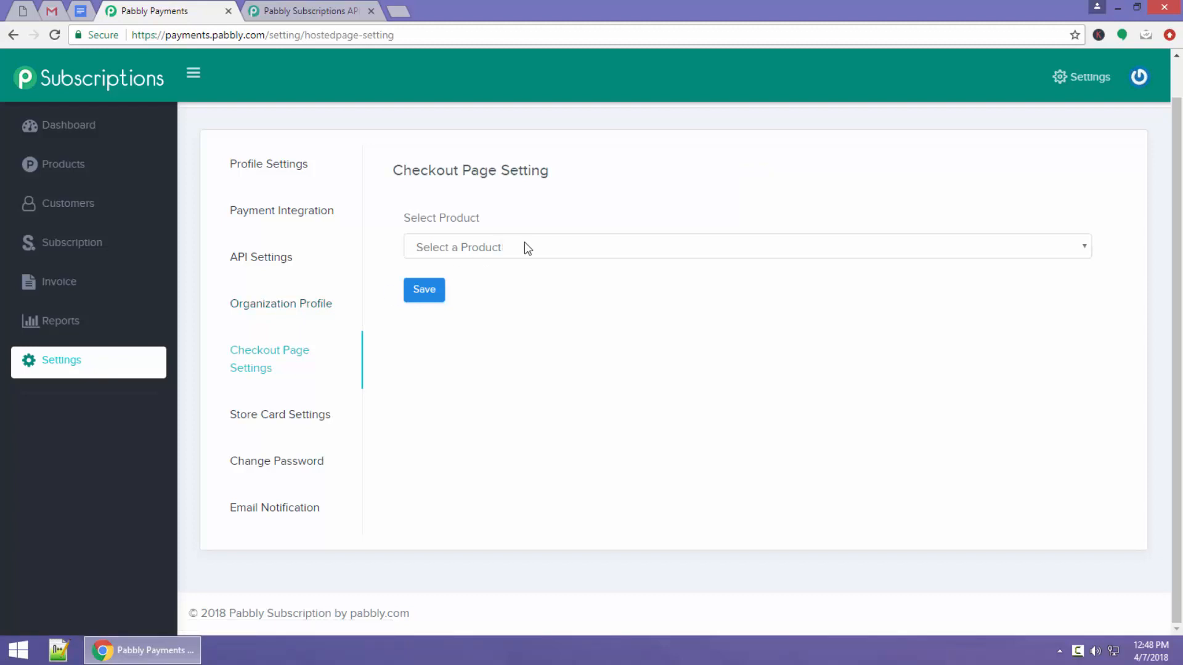
left_click(561, 252)
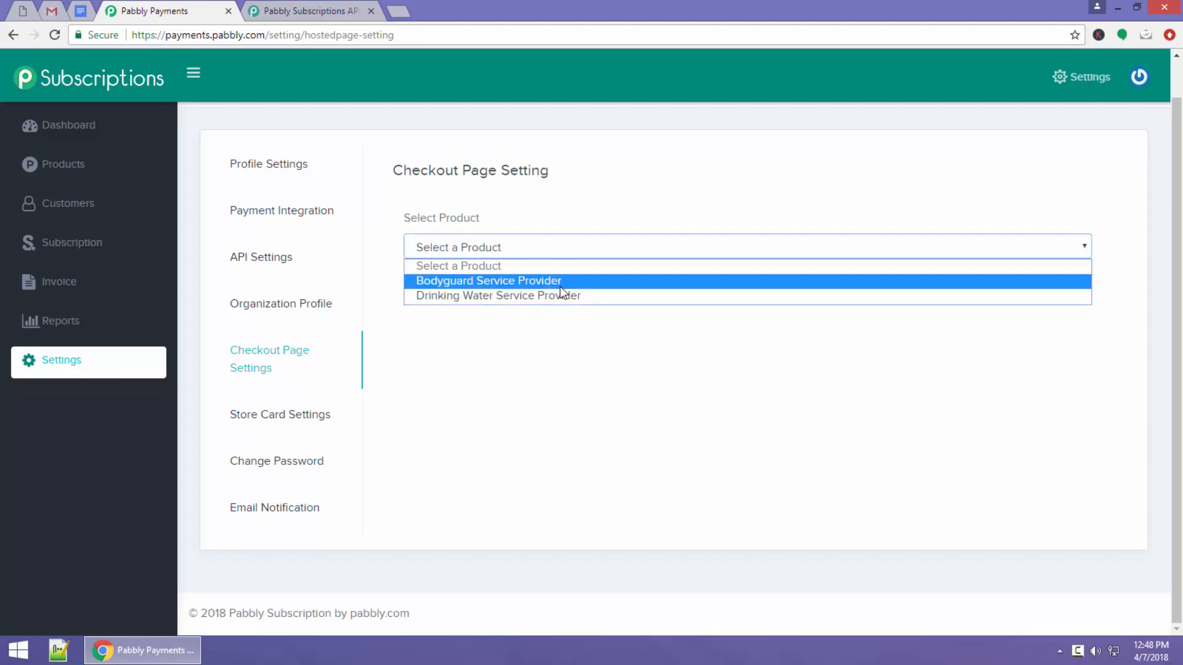
left_click(577, 281)
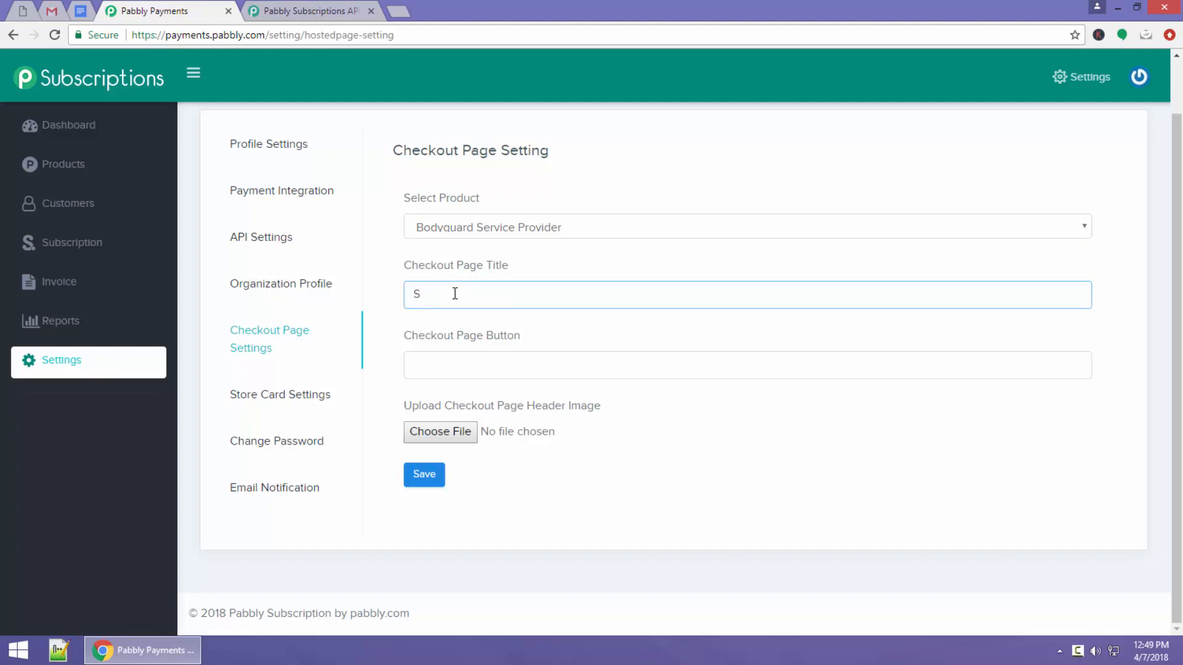
Step: Set the checkout page title to "Subscribe Now To Grab The Offer"
type("bscribe No")
key("BackSpace")
key("BackSpace")
key("BackSpace")
key("BackSpace")
key("BackSpace")
key("BackSpace")
type("ubscribe Now To Grab The Offer")
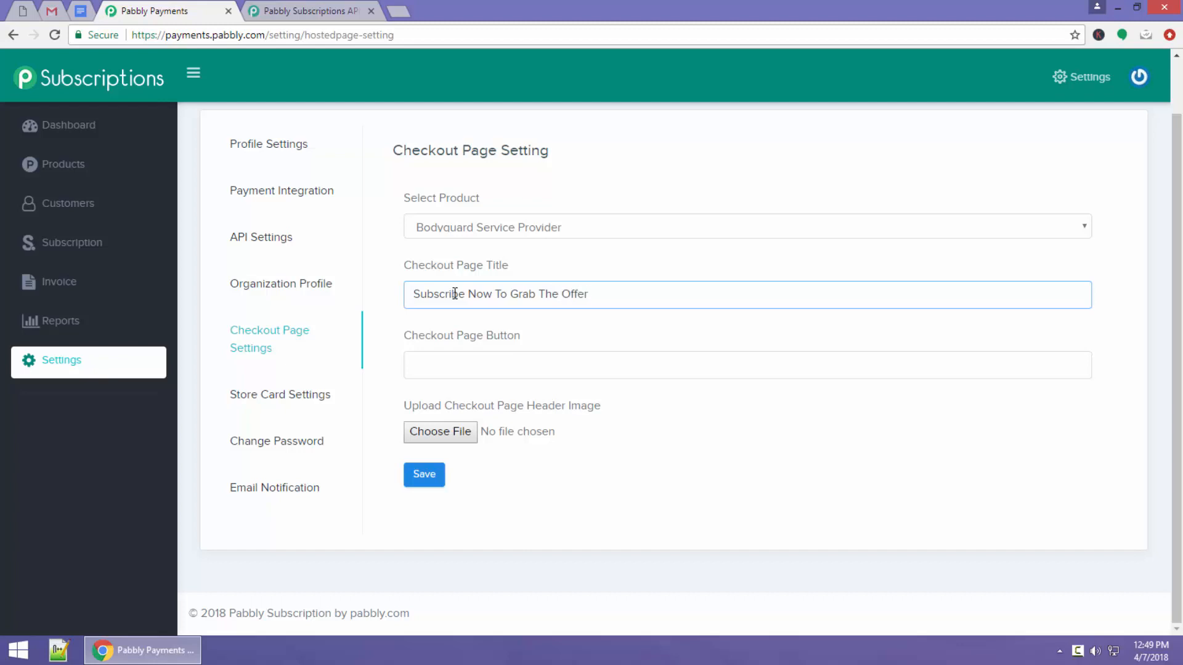
Step: Set the checkout page button text to "Click Here"
left_click(470, 374)
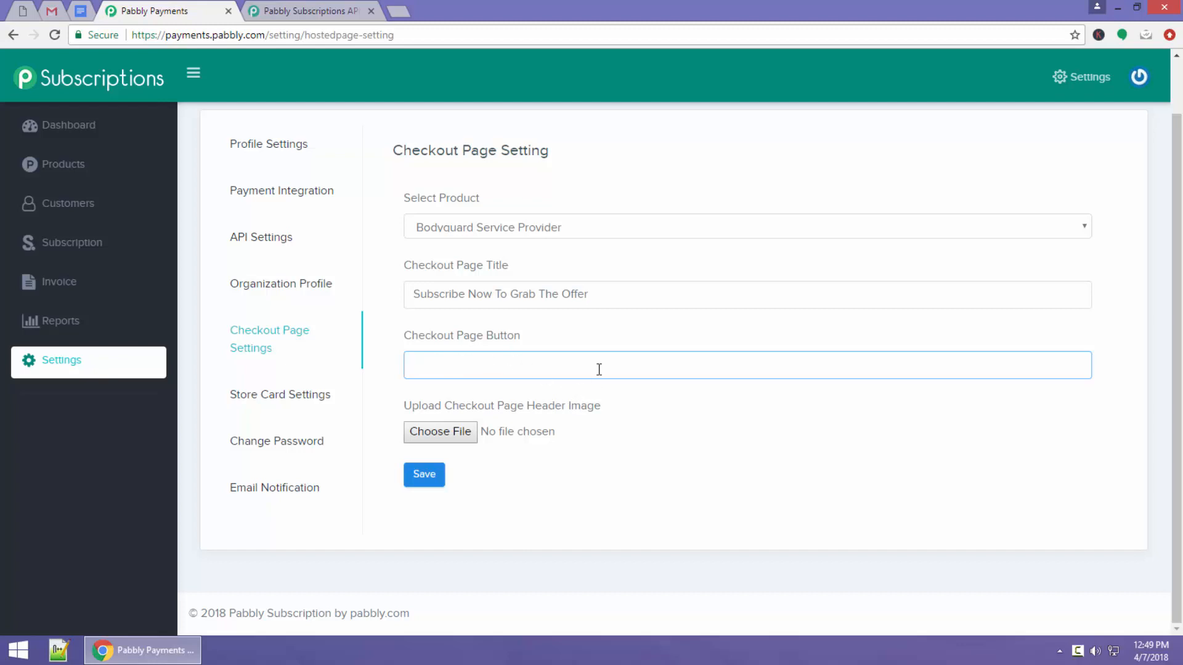
type("Click h")
key("BackSpace")
type("HERE")
key("BackSpace")
key("BackSpace")
key("BackSpace")
key("BackSpace")
type("Here")
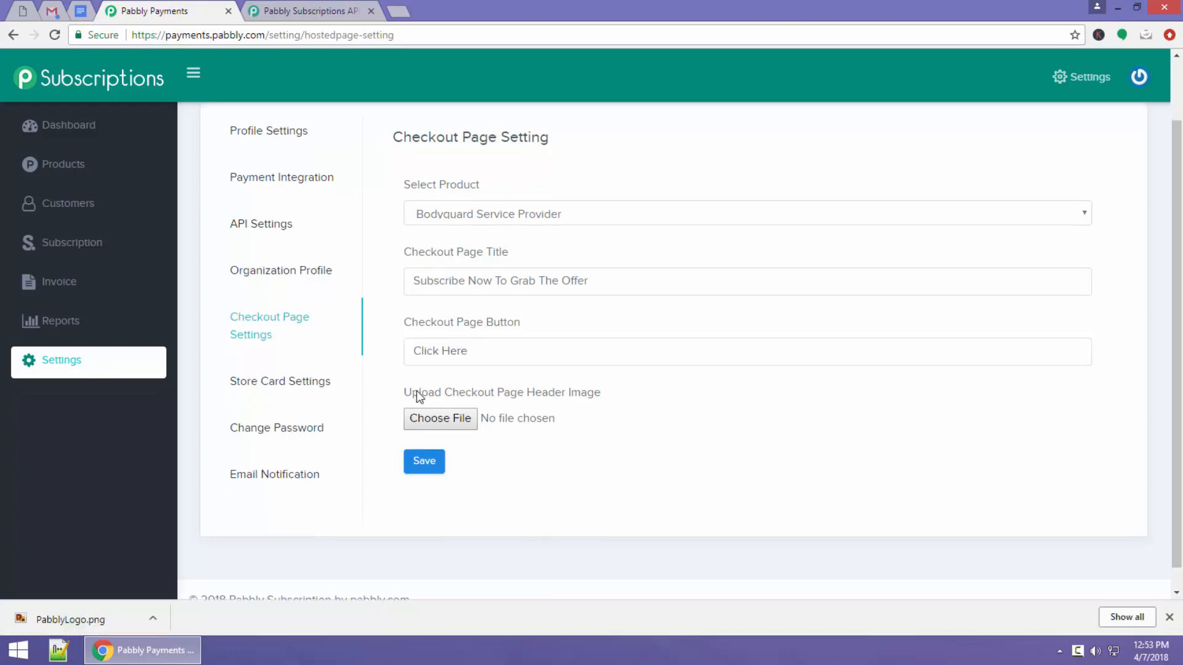
Step: Choose PabblyLogo.png from the Pictures folder as the checkout page header image and save the settings
left_click(436, 421)
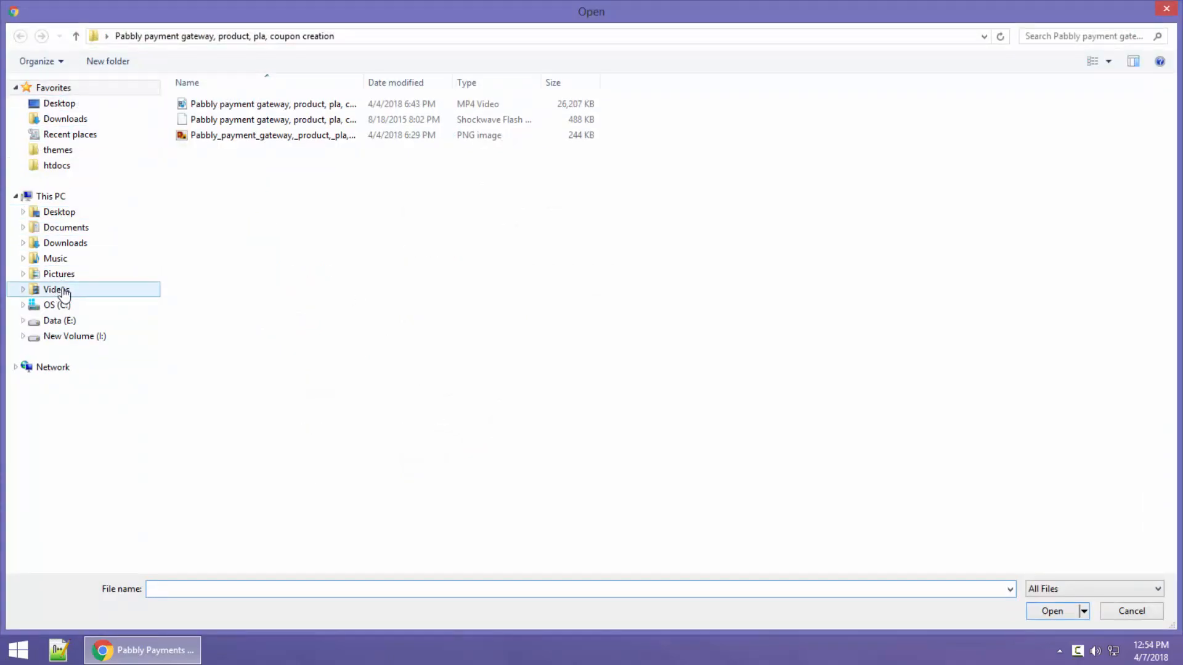
left_click(80, 276)
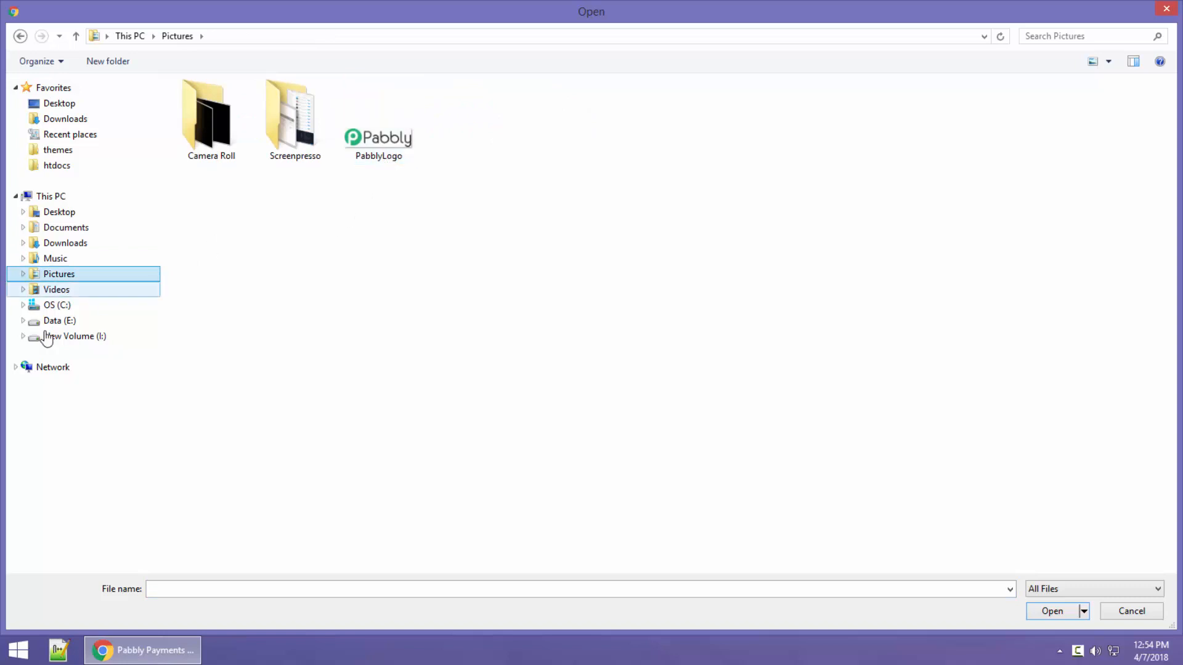
double_click(354, 140)
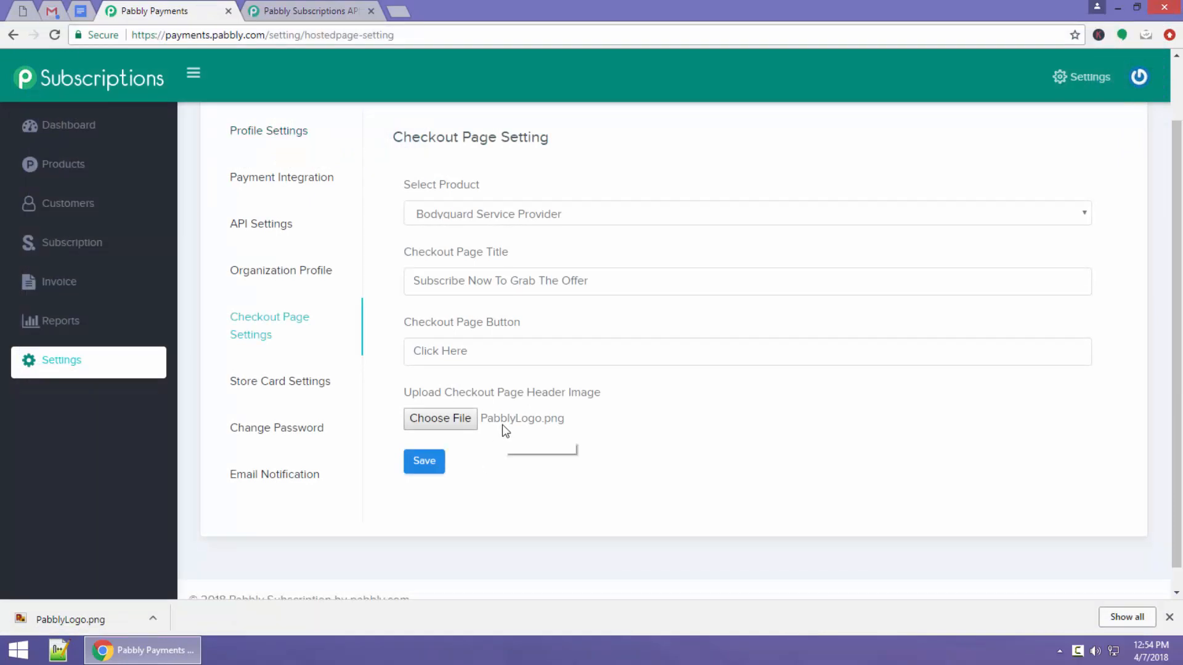
left_click(430, 473)
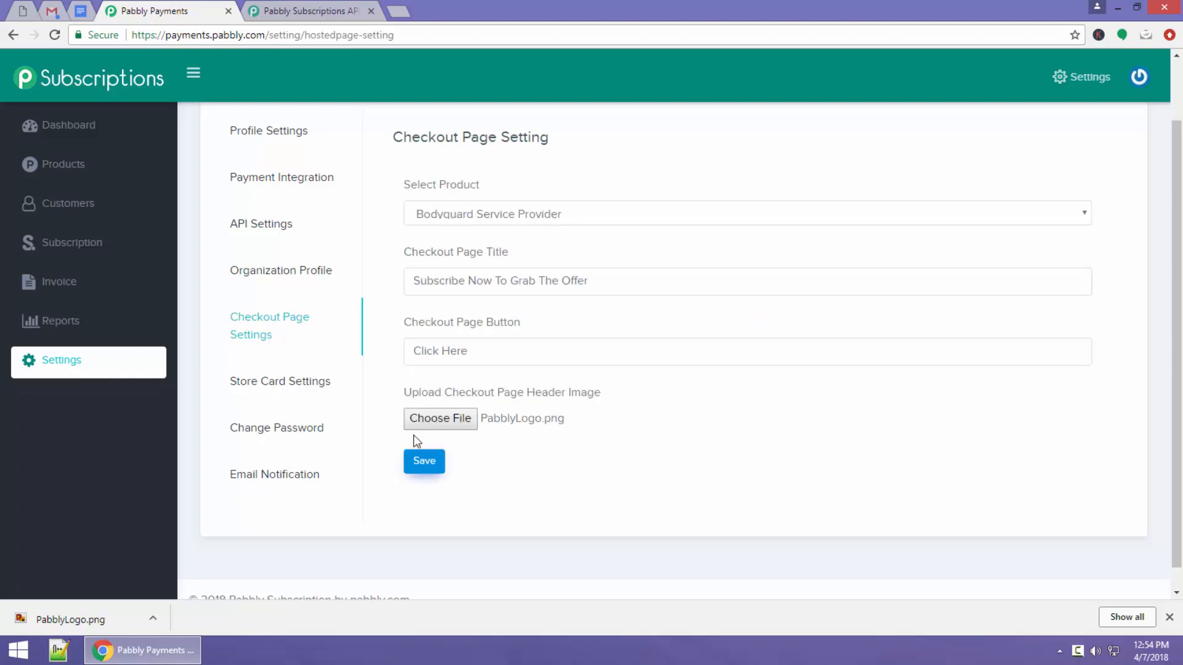
Step: Open the products list in a new tab and view the checkout page of Bodyguard Service Provider's Test1 plan
middle_click(90, 175)
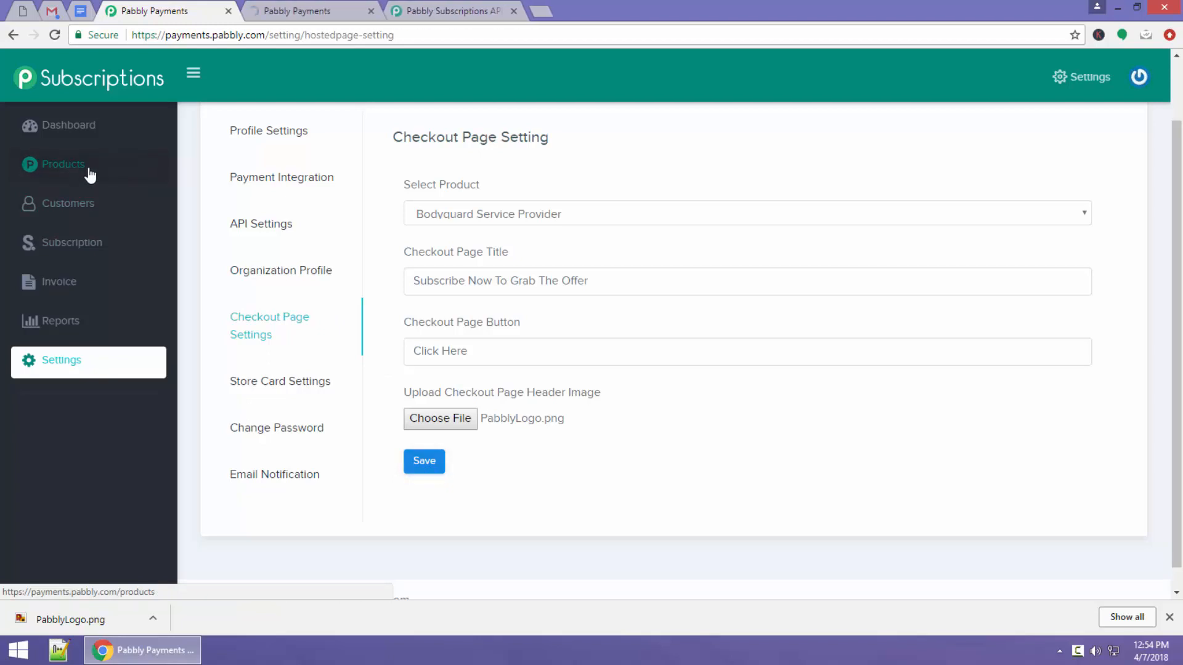
left_click(270, 7)
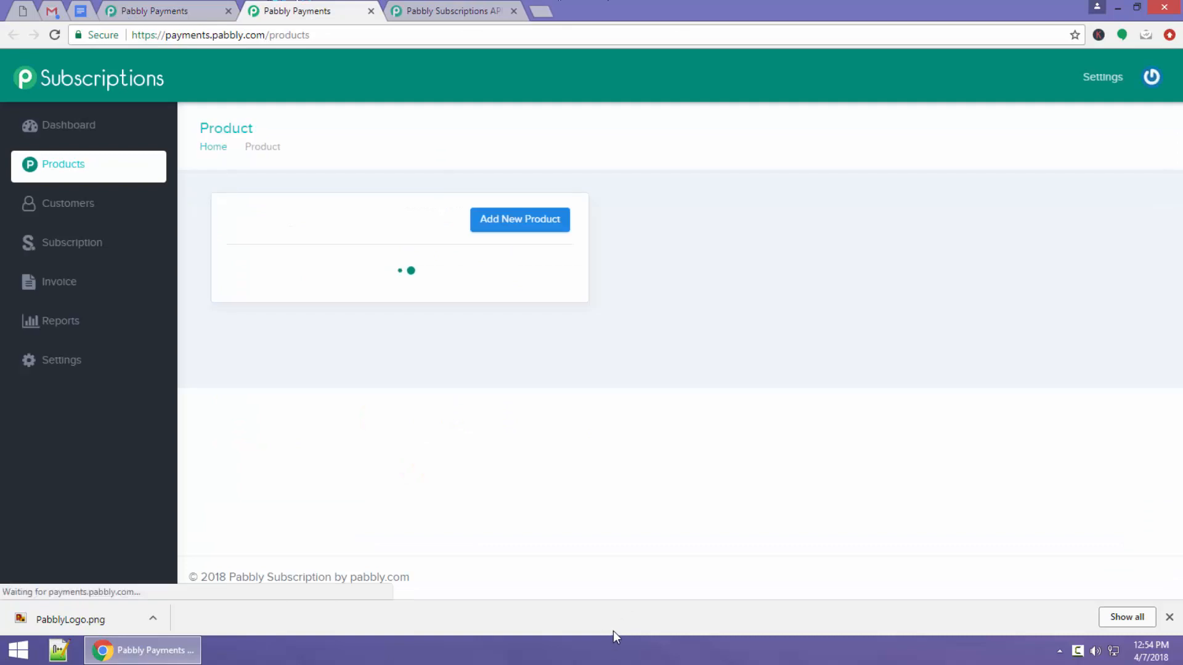
scroll(712, 368, "down", 2)
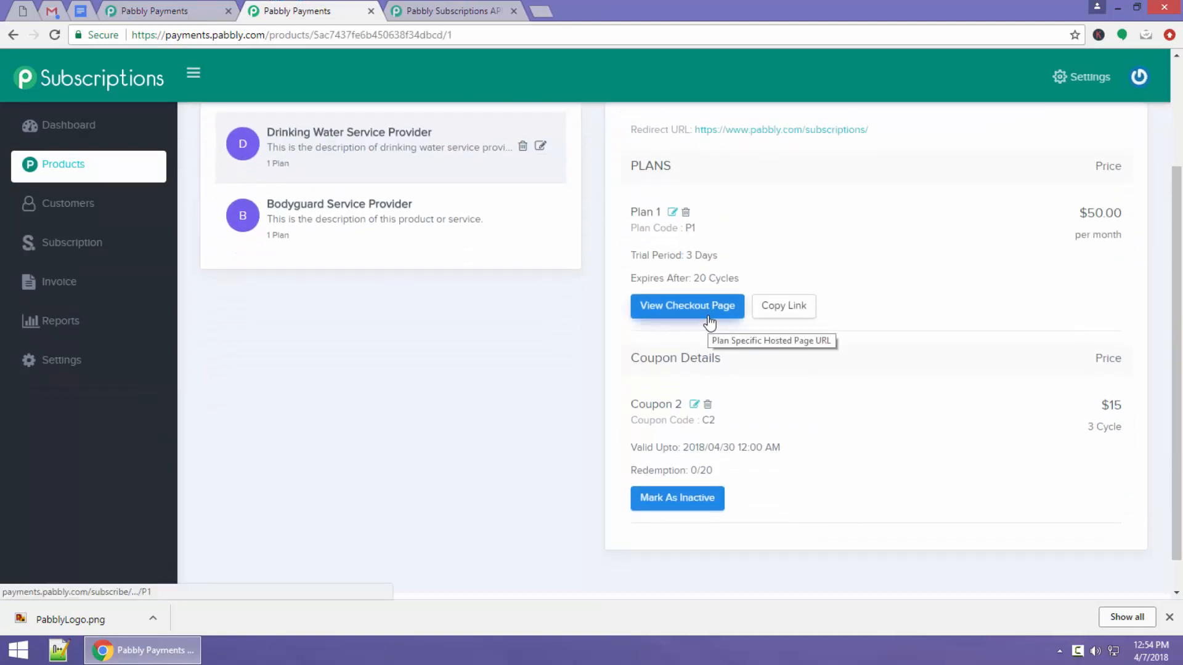
left_click(411, 217)
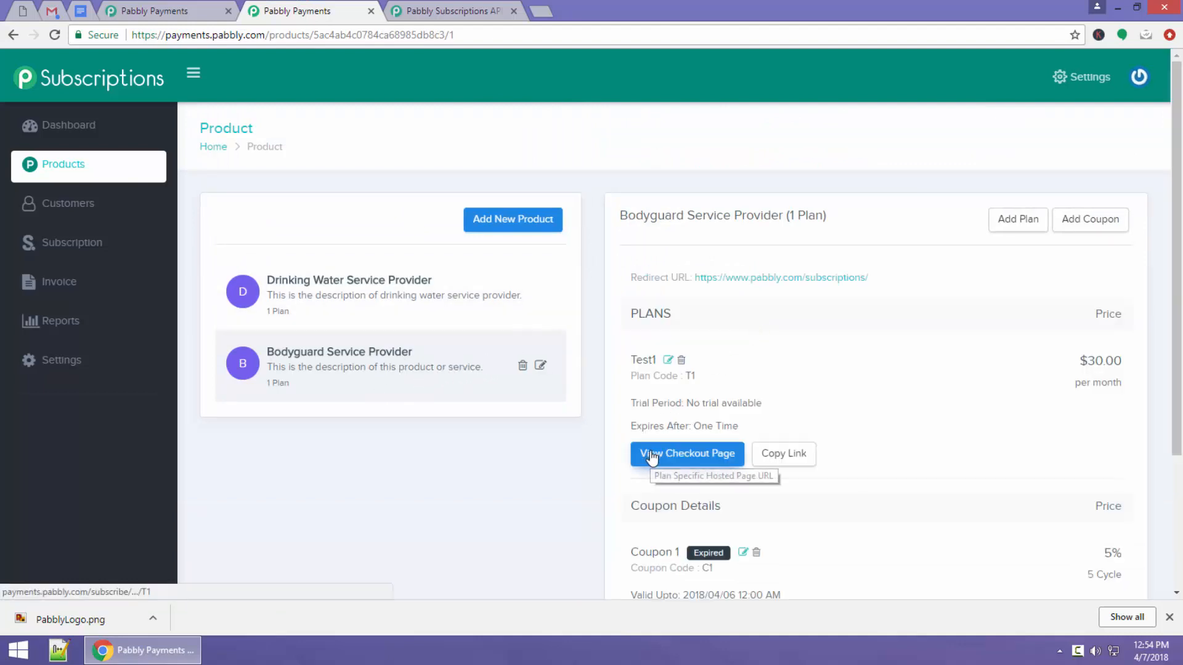
left_click(652, 455)
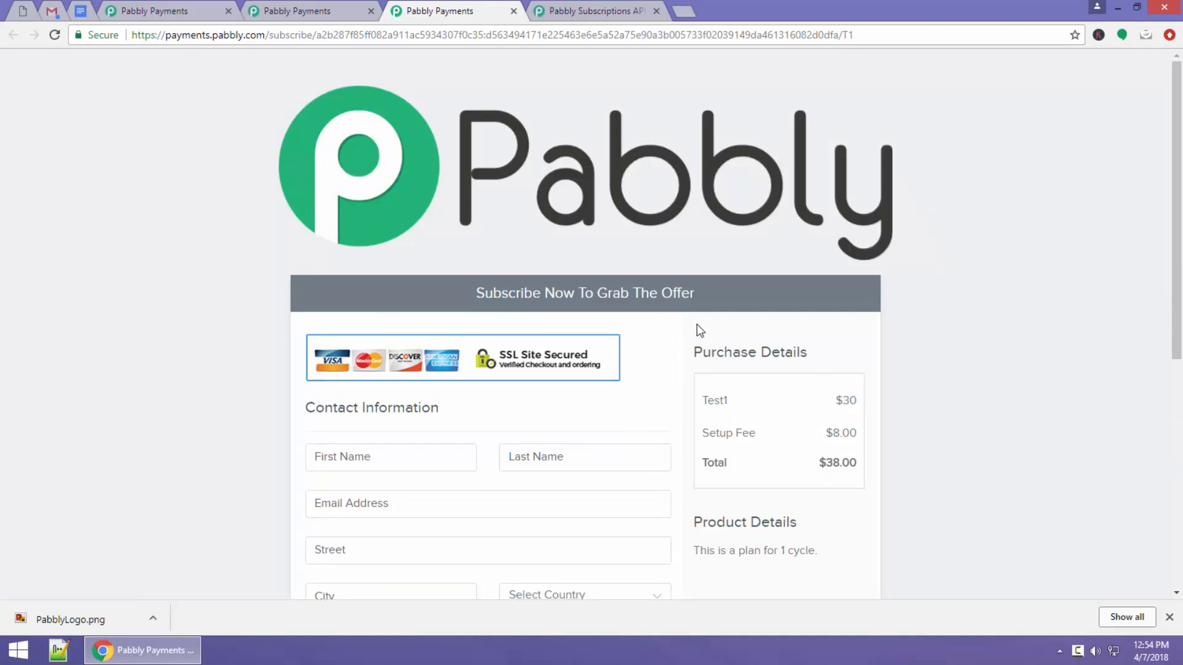
Step: Examine the header image, page title and submit button text on the checkout page
left_click_drag(264, 161, 763, 154)
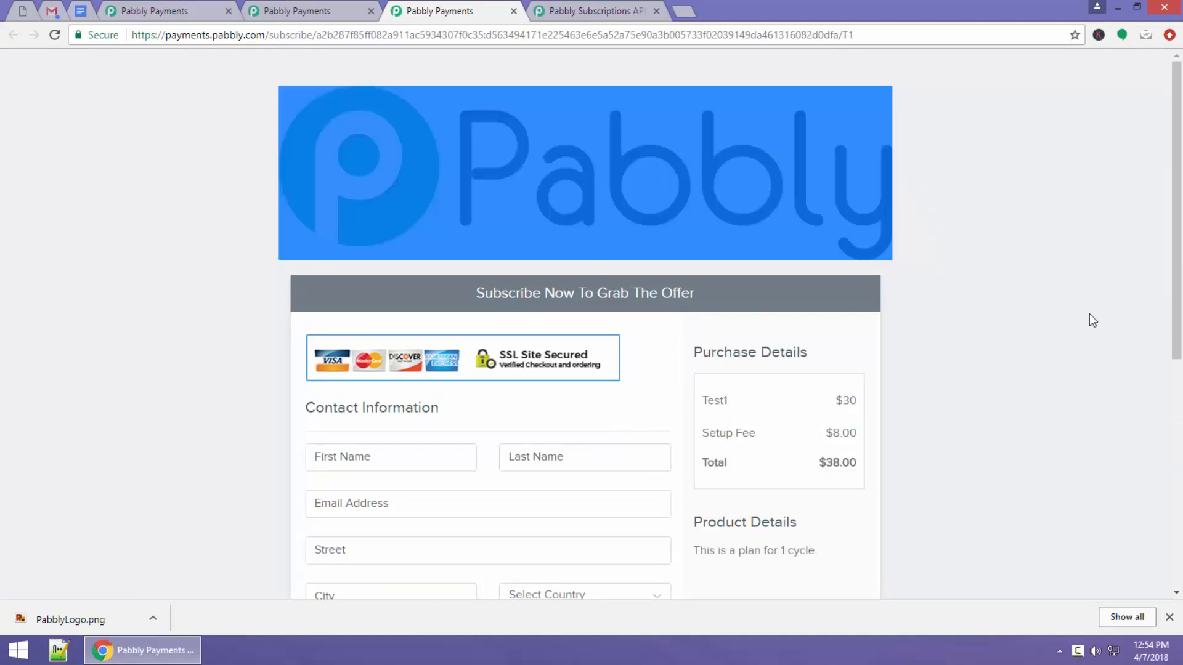
left_click(1090, 314)
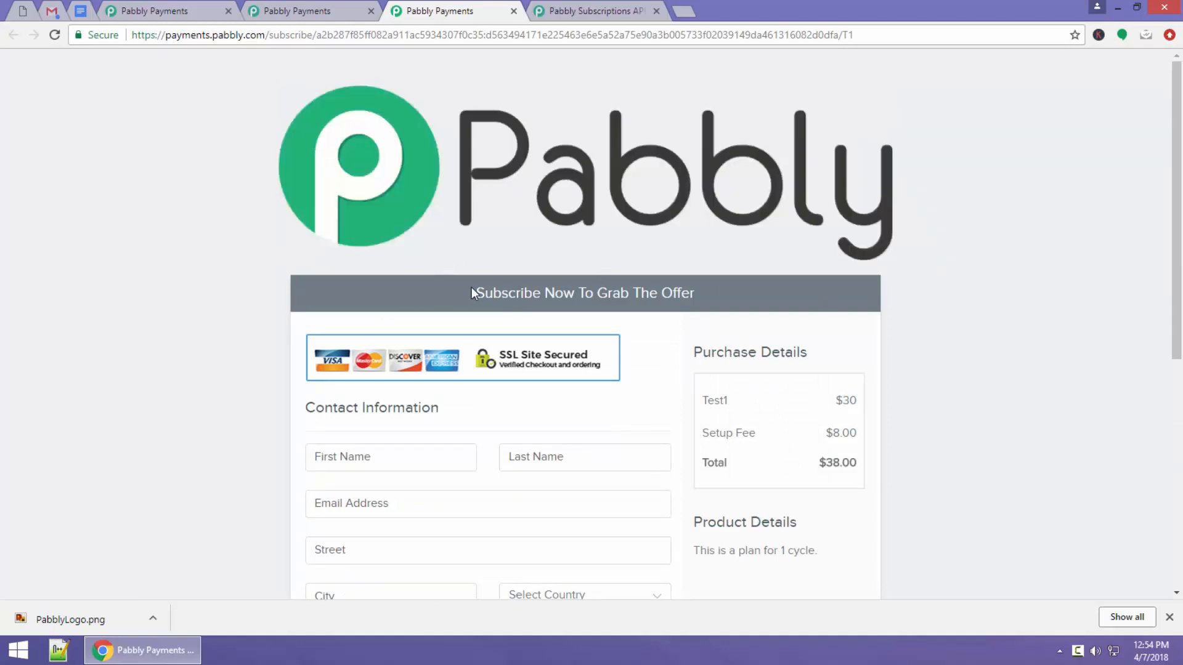
left_click_drag(449, 299, 719, 295)
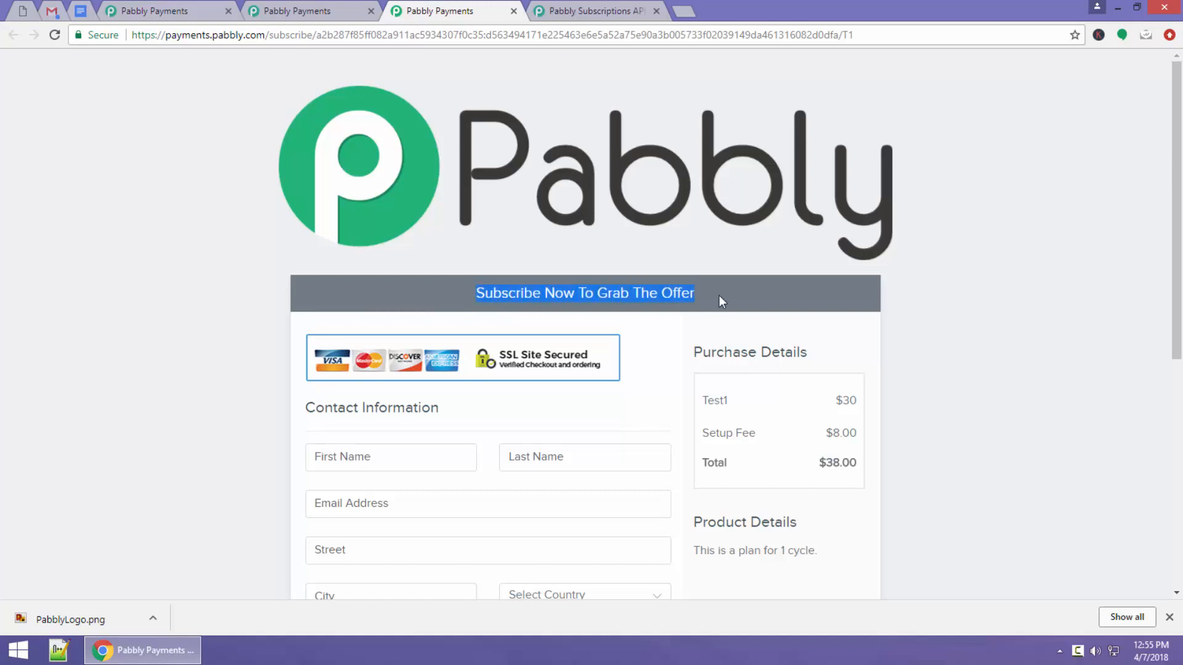
left_click(713, 298)
scroll(633, 310, "down", 7)
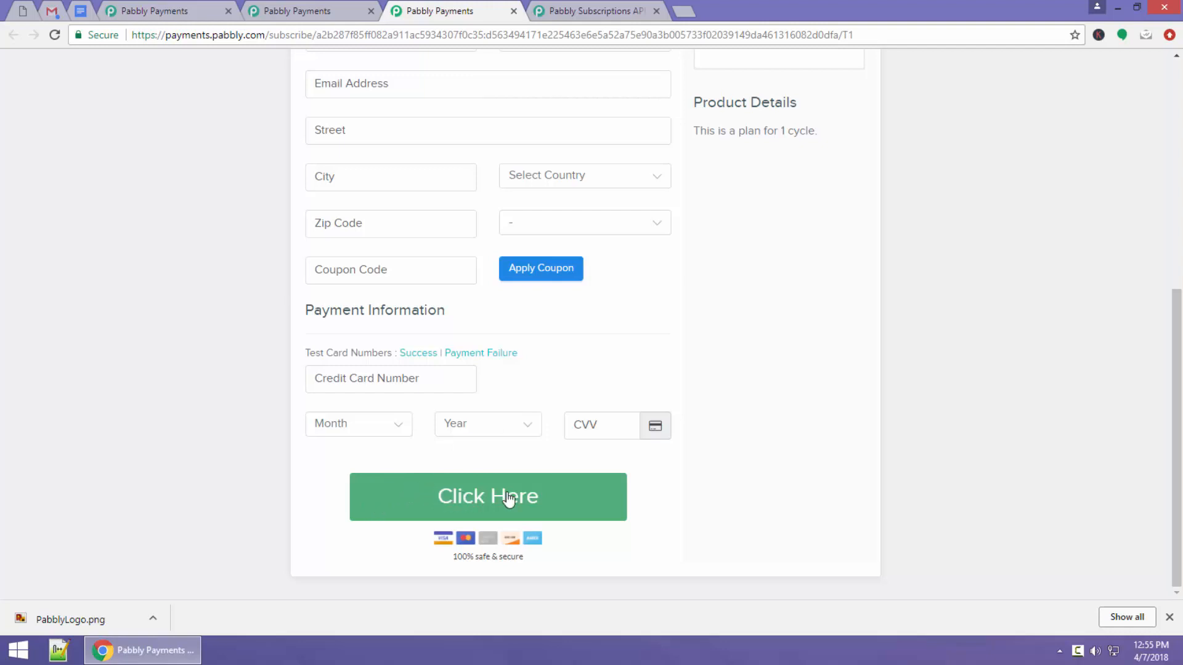
scroll(509, 500, "up", 7)
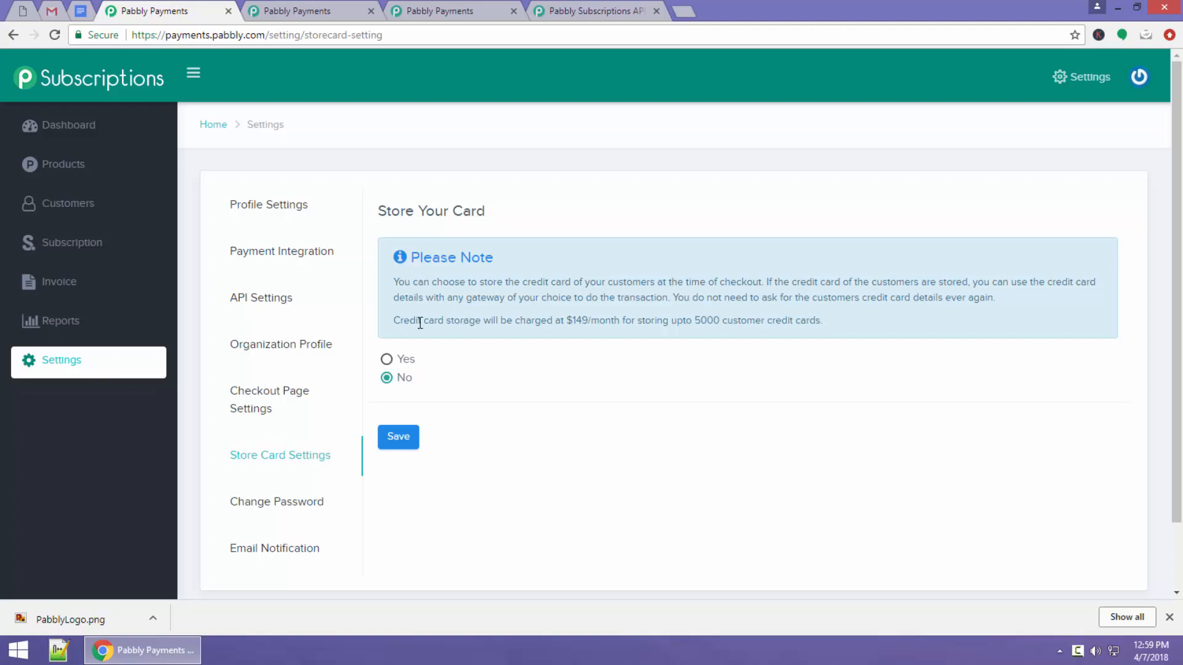
Step: View the Change Password settings, and look through the notification types in the Email Notification settings
left_click(259, 503)
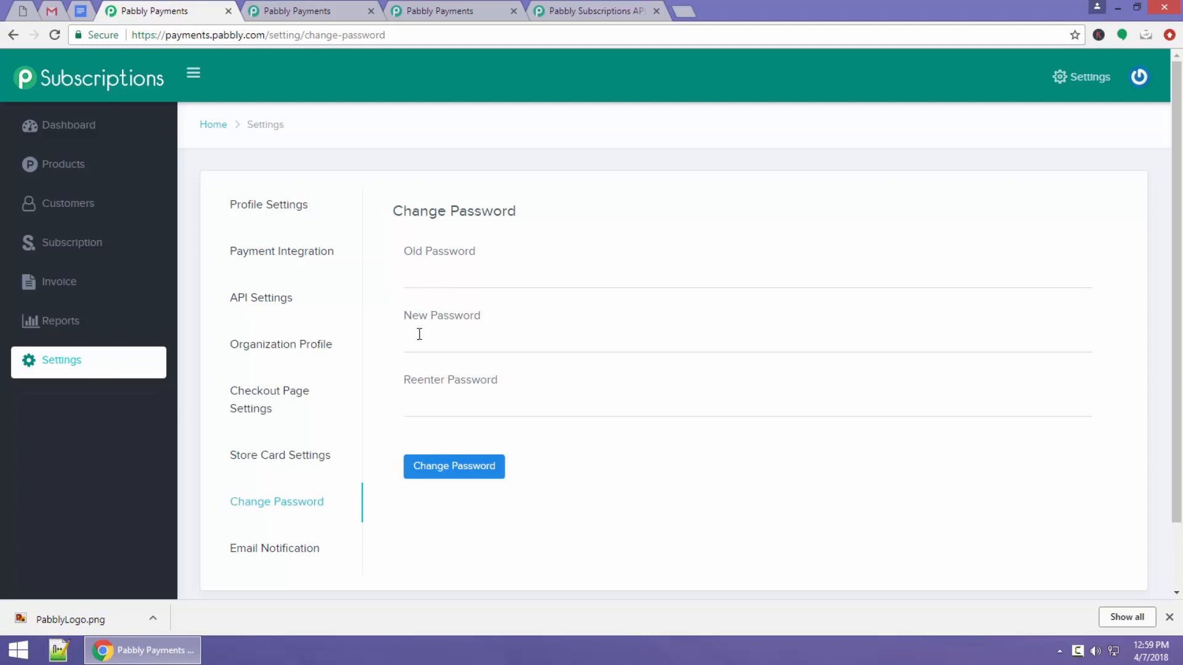
scroll(444, 407, "down", 1)
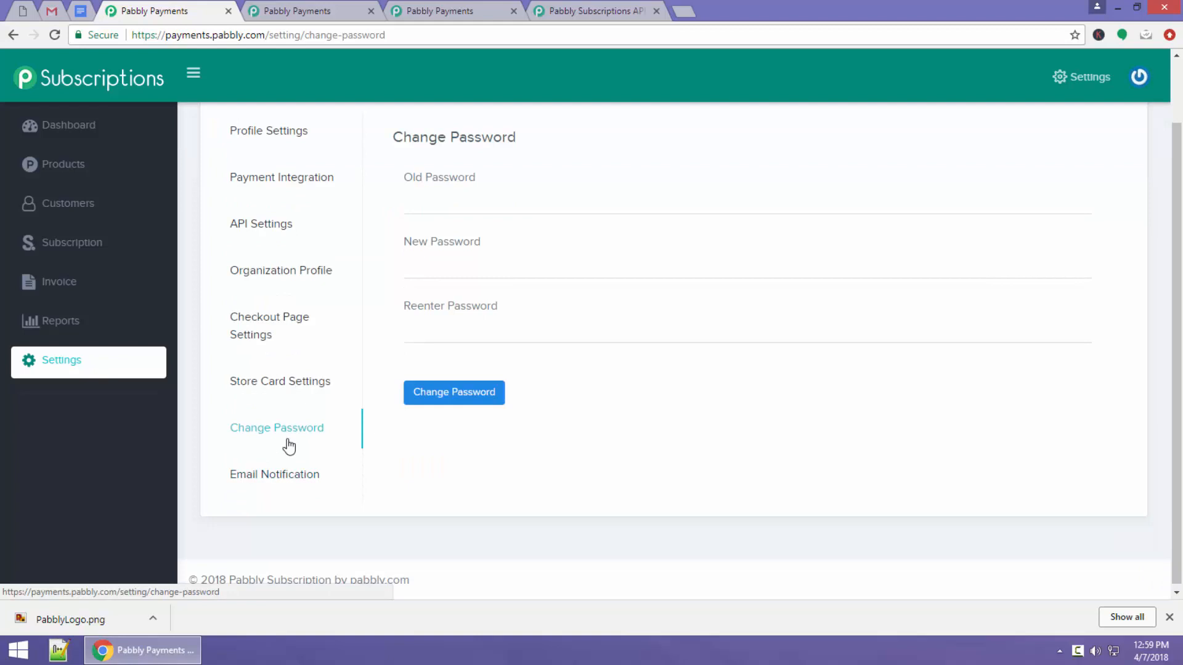
left_click(263, 476)
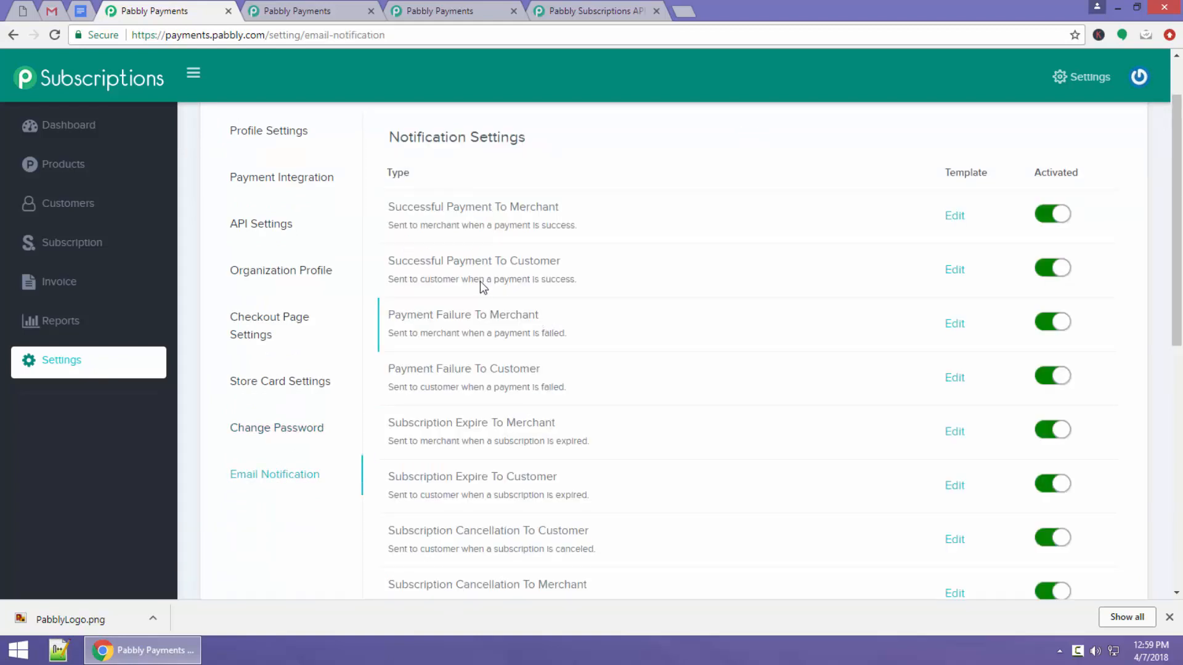
scroll(520, 206, "up", 1)
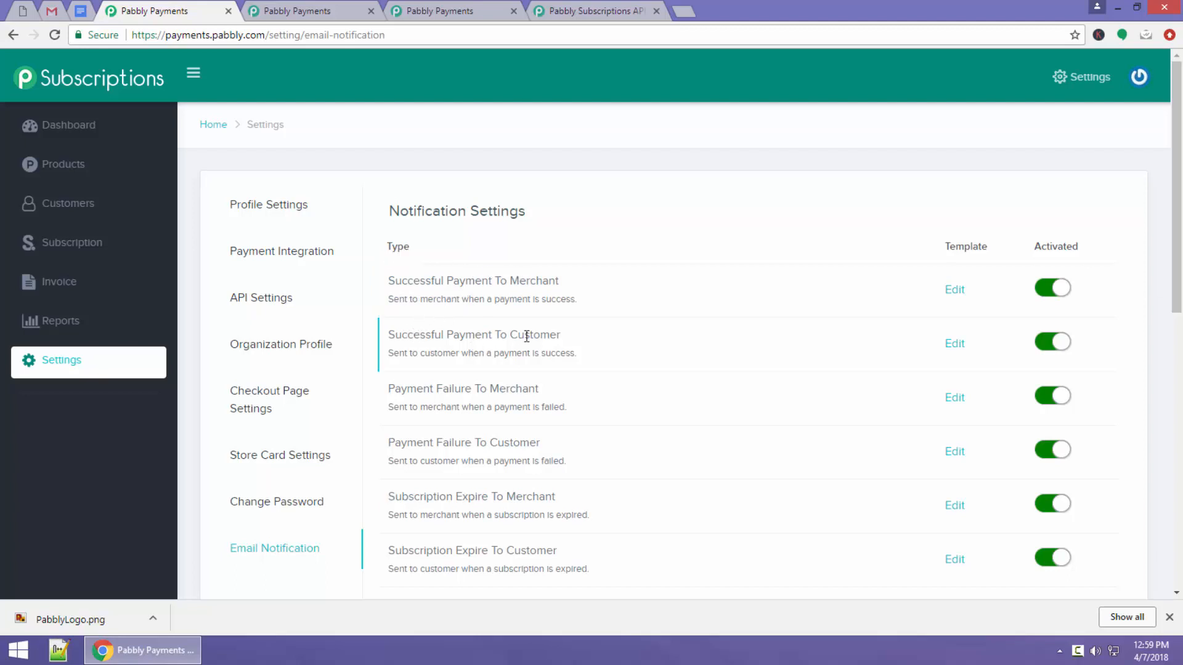
scroll(595, 340, "down", 1)
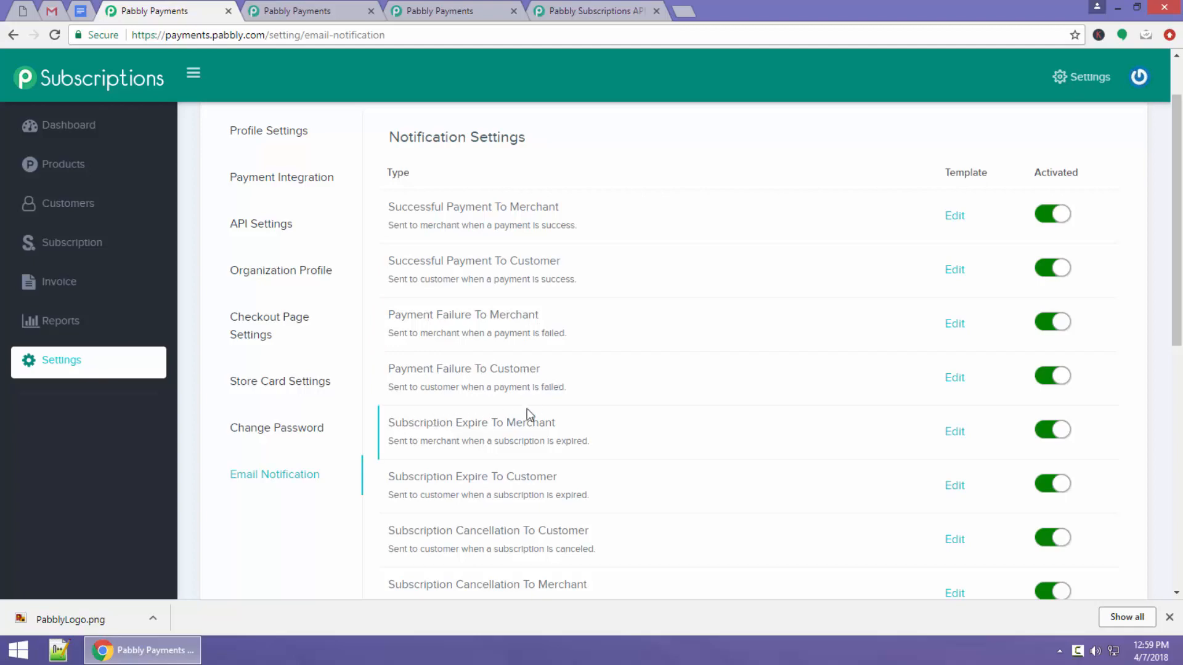
scroll(628, 431, "down", 5)
scroll(612, 431, "up", 6)
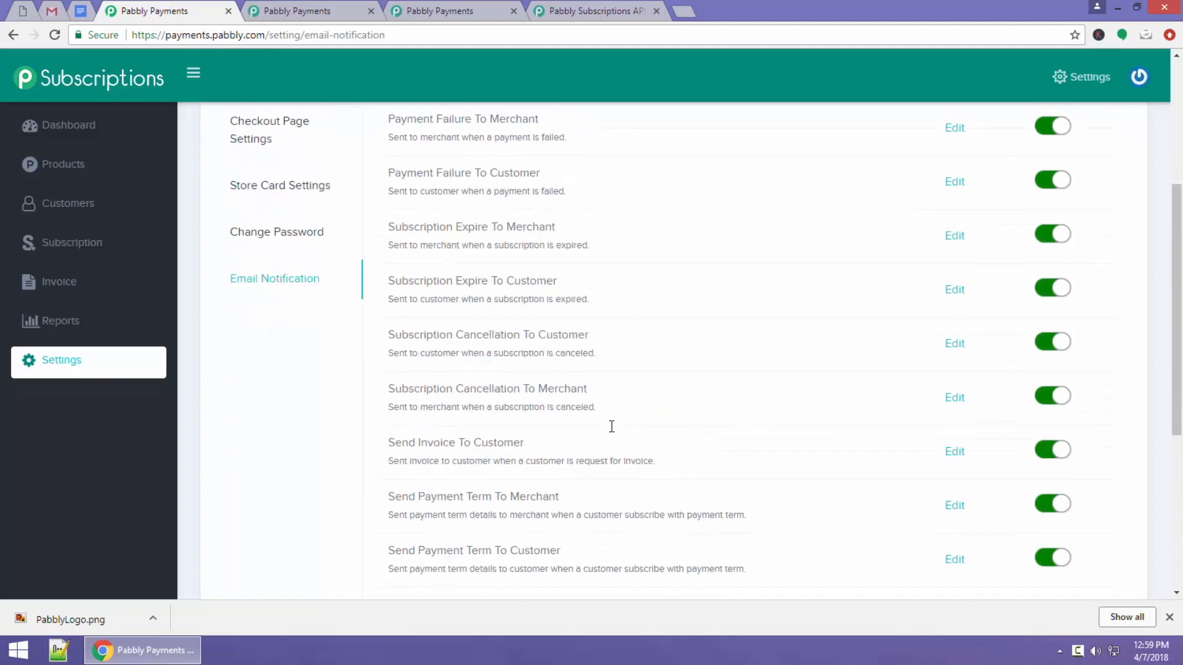
Step: Switch the Successful Payment To Merchant notification off and back on, and open its template to examine the subject
left_click(1051, 296)
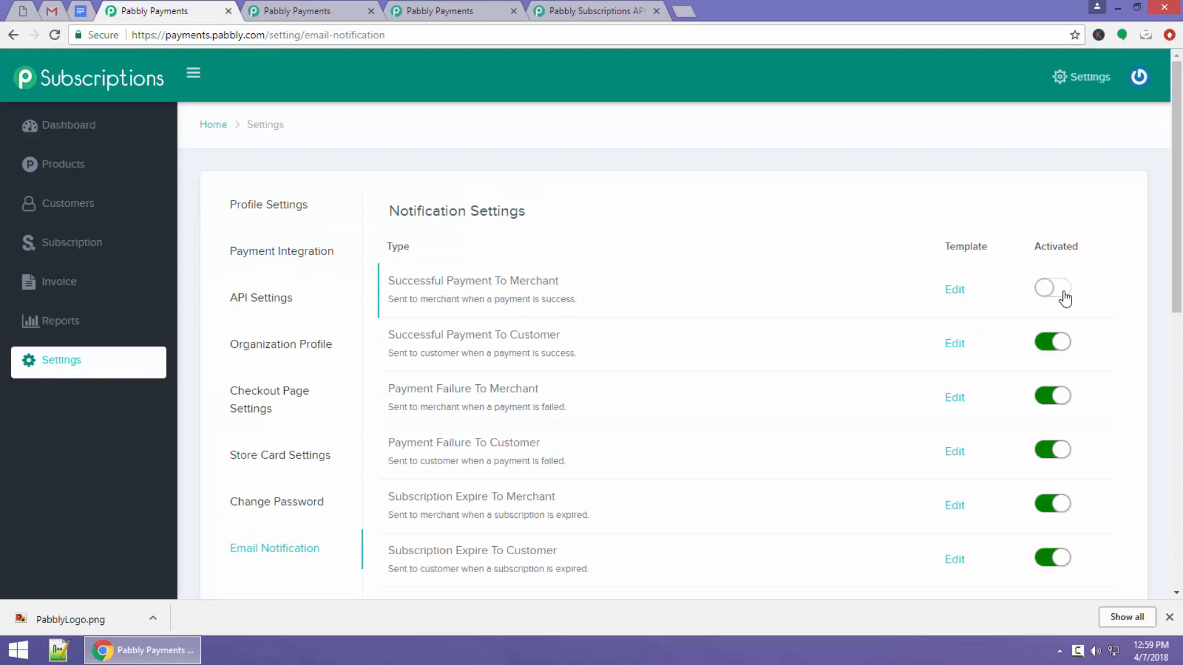
left_click(1065, 299)
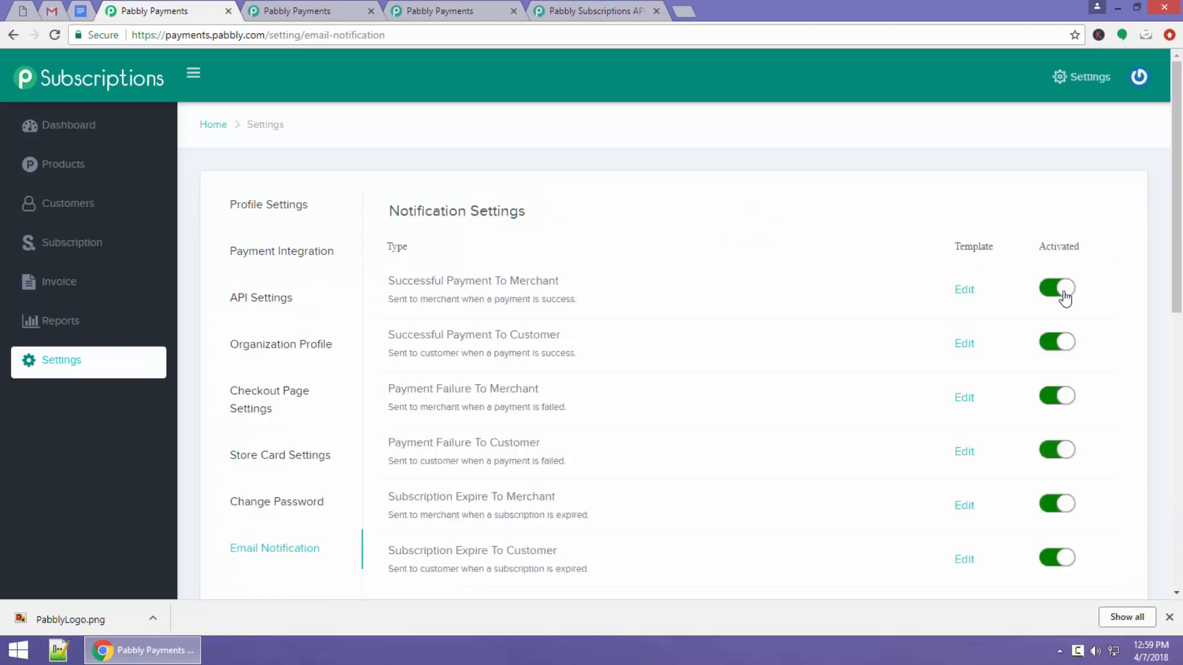
left_click(961, 298)
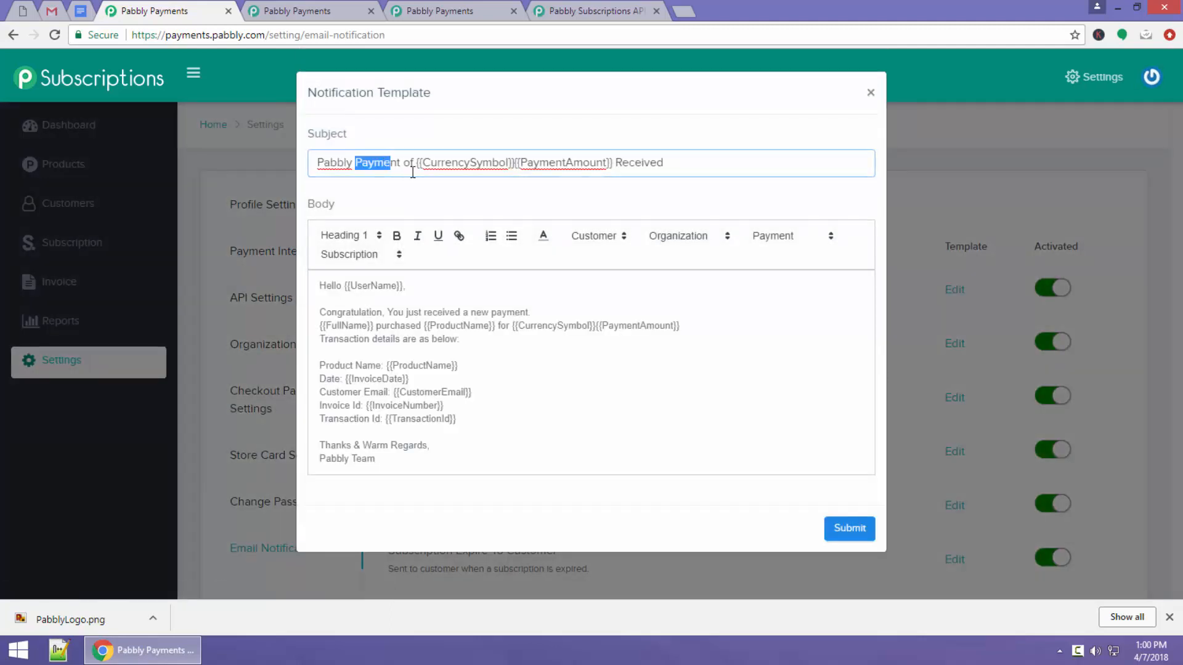
left_click_drag(413, 173, 701, 184)
left_click(701, 184)
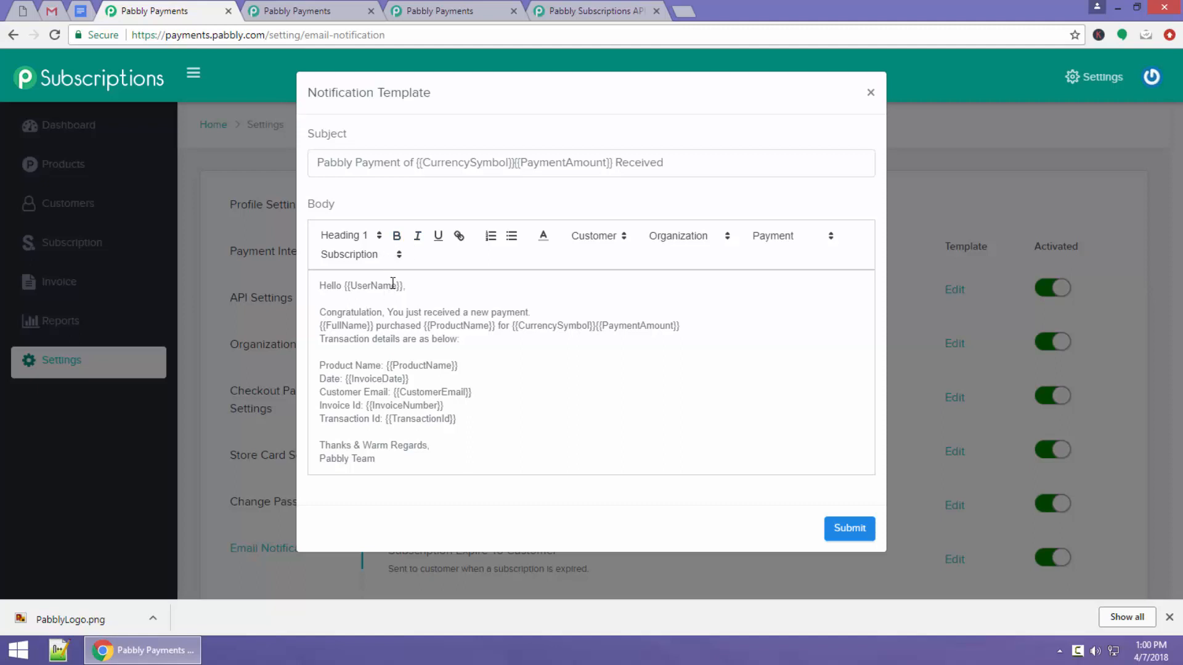
Step: Try out trial text on the blank line below the template's greeting, and browse the heading styles without choosing one
type("dfxfhfd")
key("BackSpace")
key("BackSpace")
key("BackSpace")
key("BackSpace")
key("BackSpace")
left_click(356, 238)
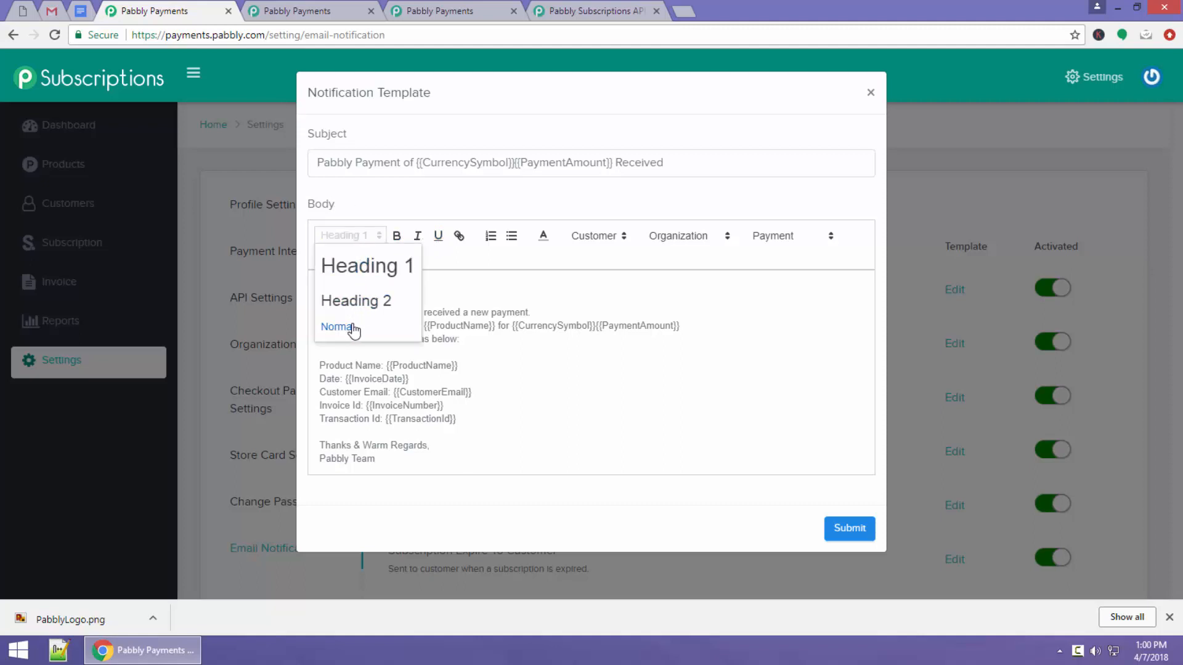
left_click(449, 255)
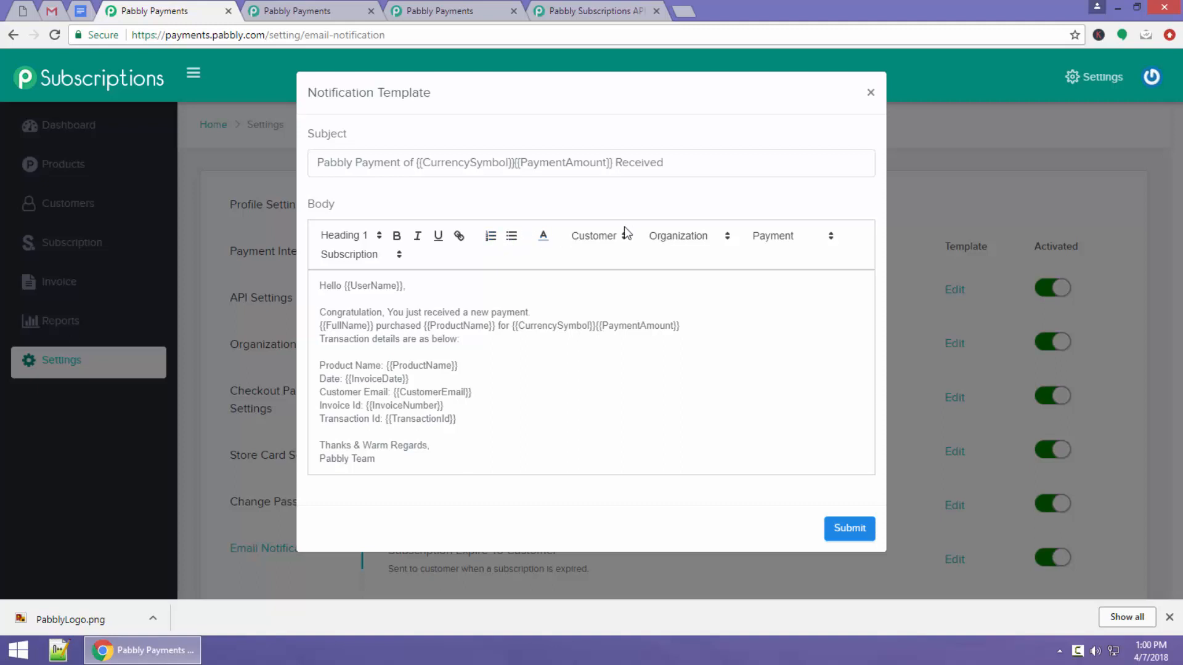
Step: Insert the User Name, Company Name and Invoice Date placeholders on the line below the greeting in the template body
left_click(605, 240)
left_click(601, 258)
left_click(655, 244)
left_click(680, 281)
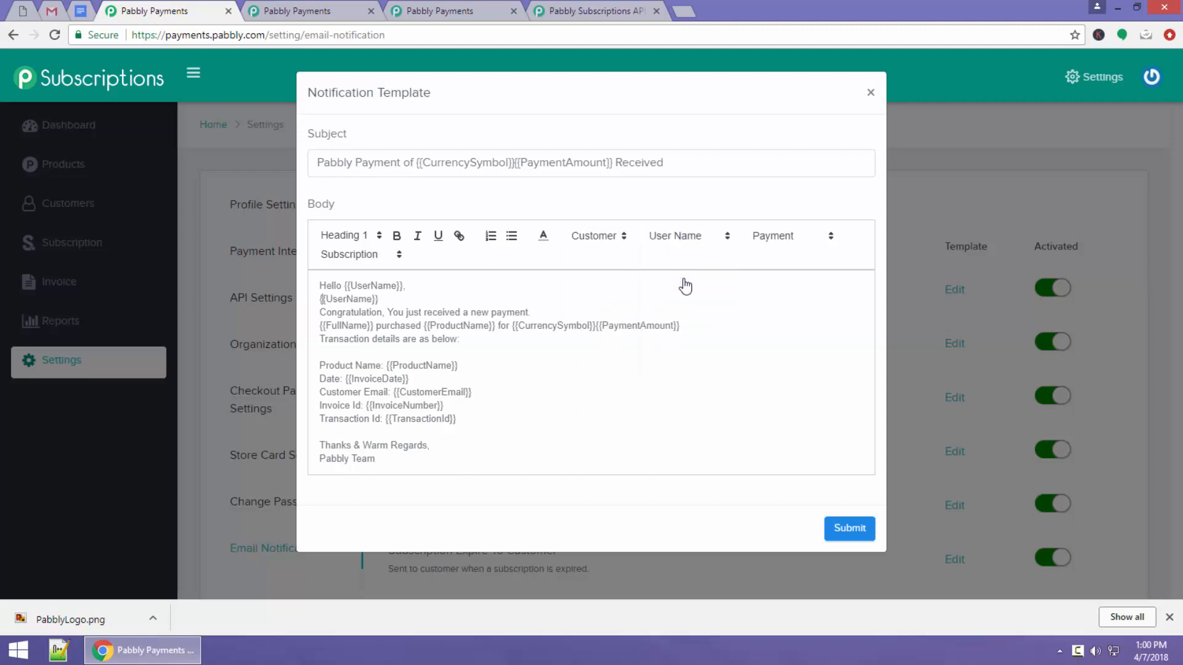
left_click(717, 243)
left_click(694, 250)
left_click(703, 243)
left_click(693, 302)
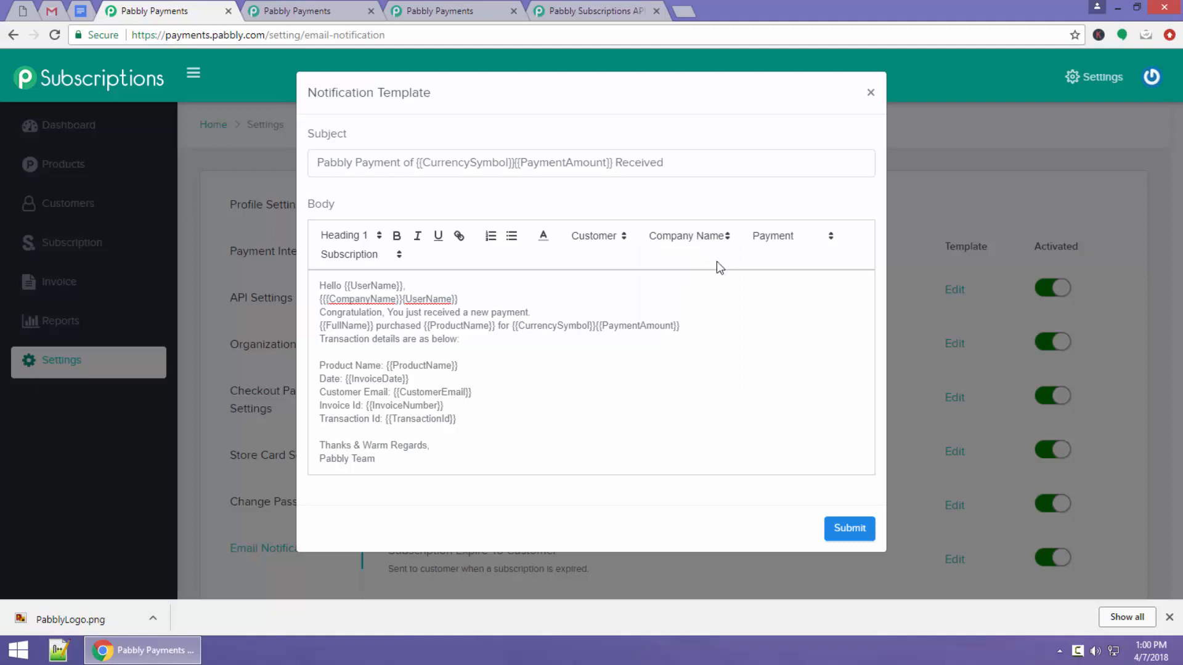
left_click(756, 244)
left_click(758, 263)
left_click(779, 239)
left_click(781, 282)
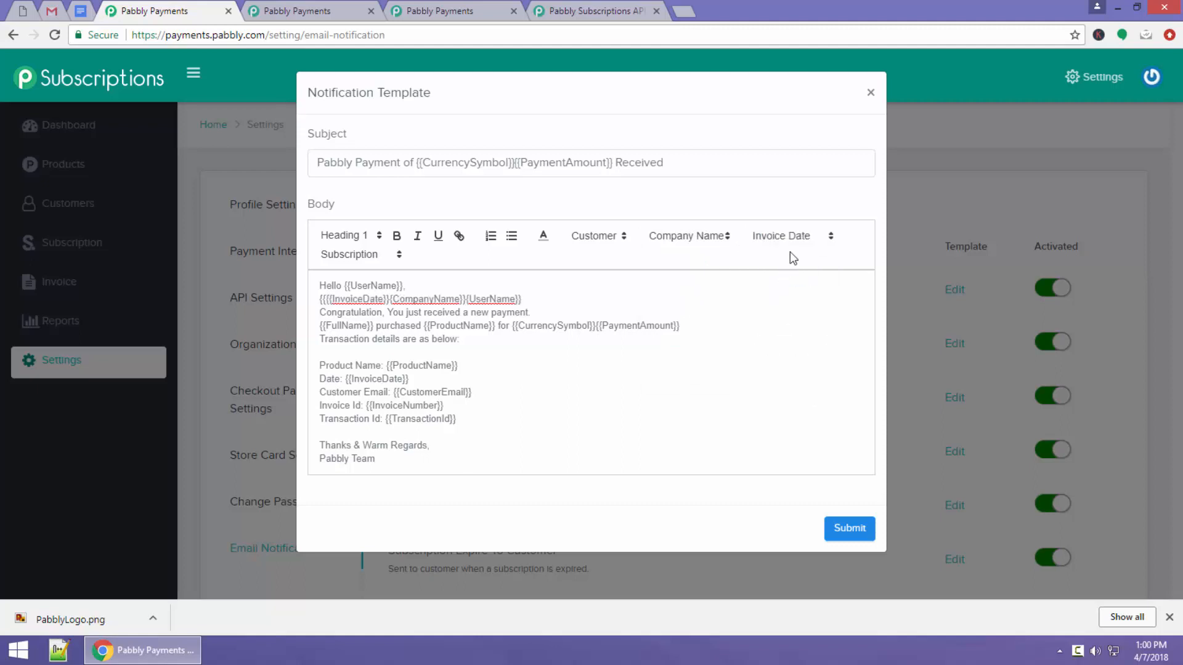
Step: Undo the placeholder and trial text entries in the template body, and close the template without submitting
key("ctrl+z")
key("ctrl+z")
key("ctrl+z")
key("ctrl+z")
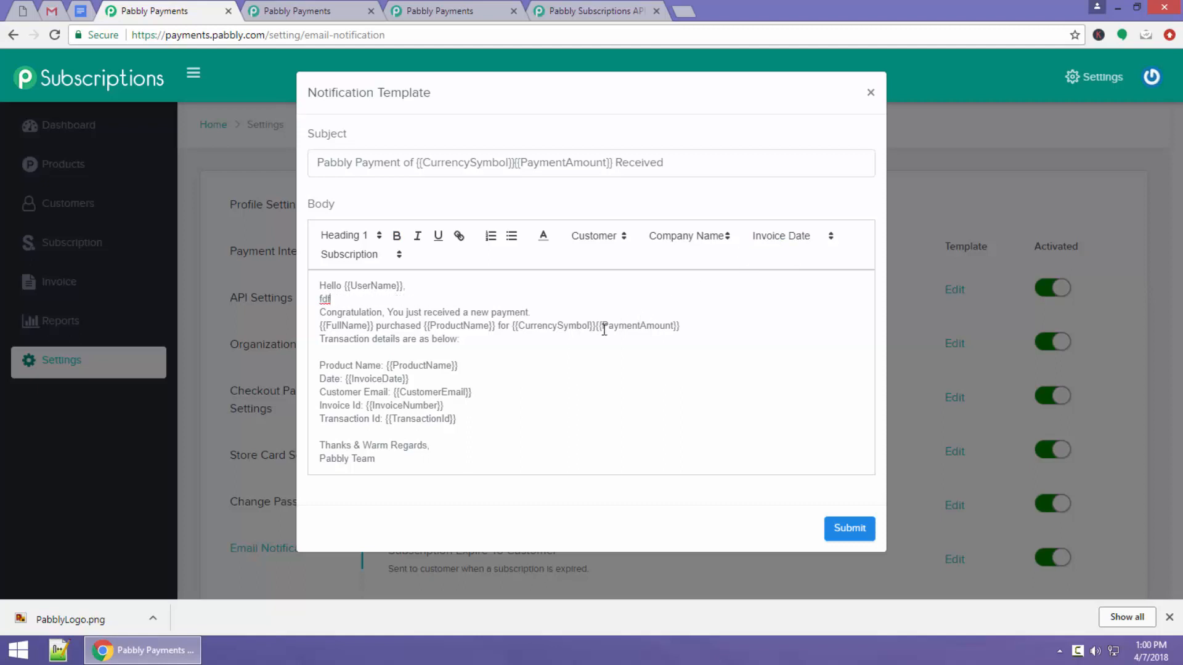
key("ctrl+z")
left_click(870, 92)
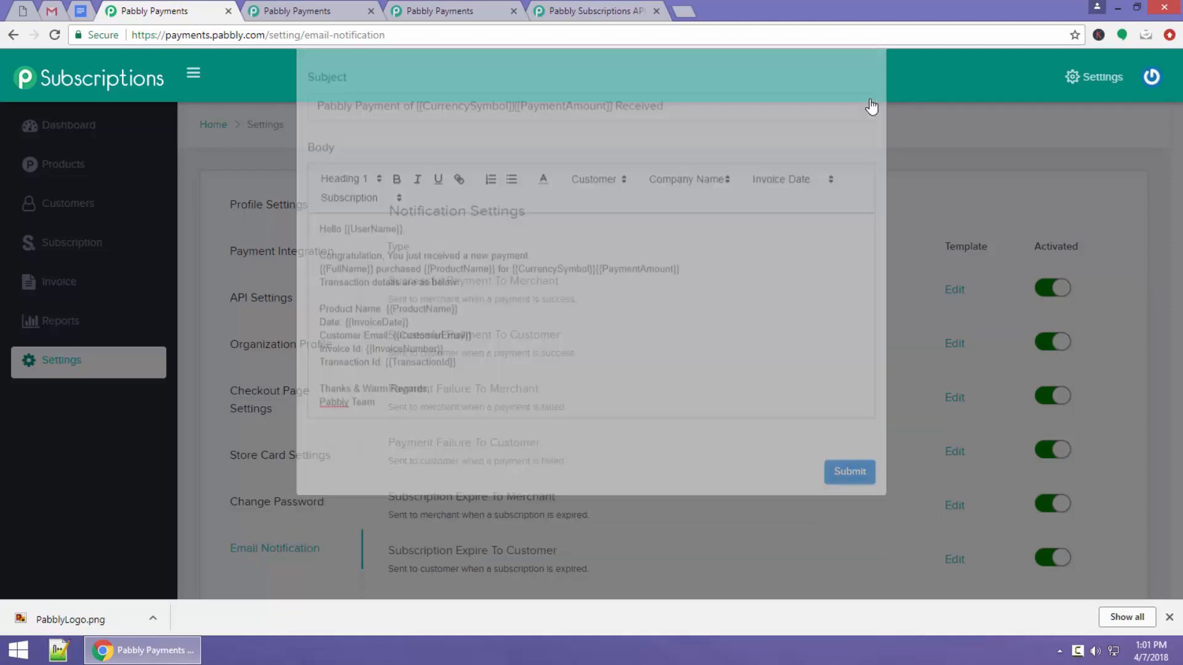